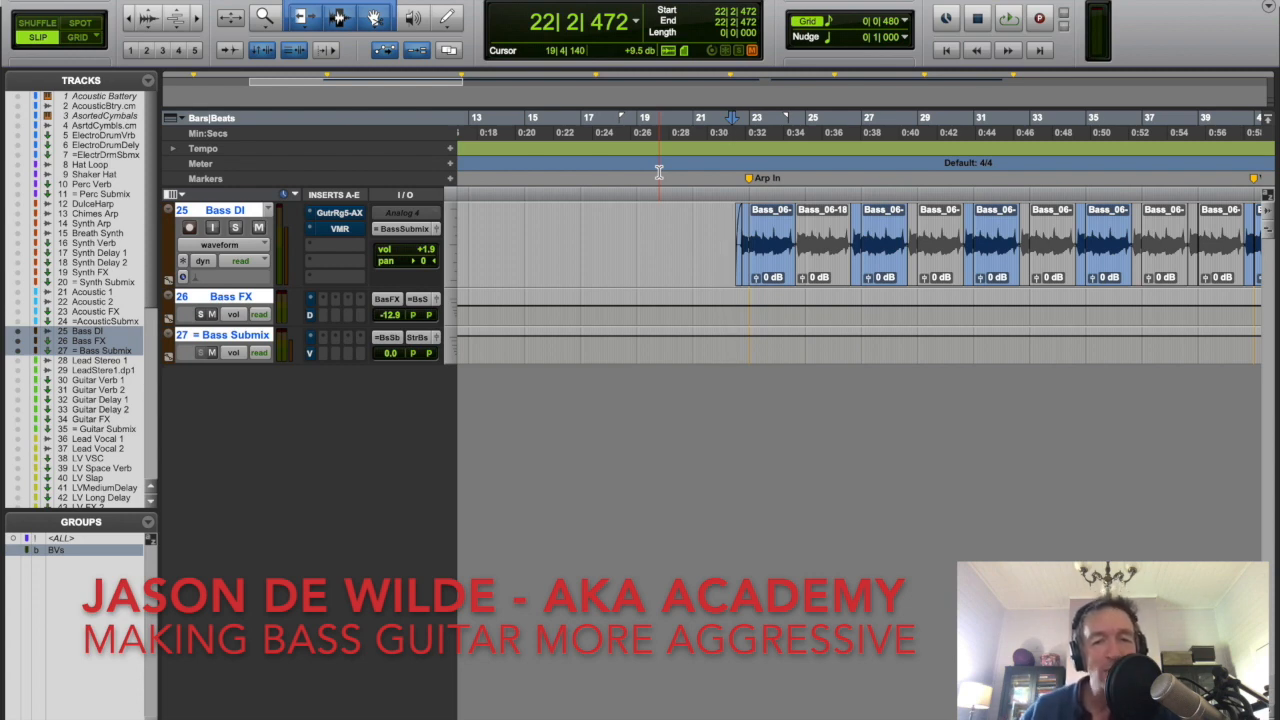
# - Place the playback start at 22|1|640, just before the Arp In marker, and audition the bass
pyautogui.click(725, 230)
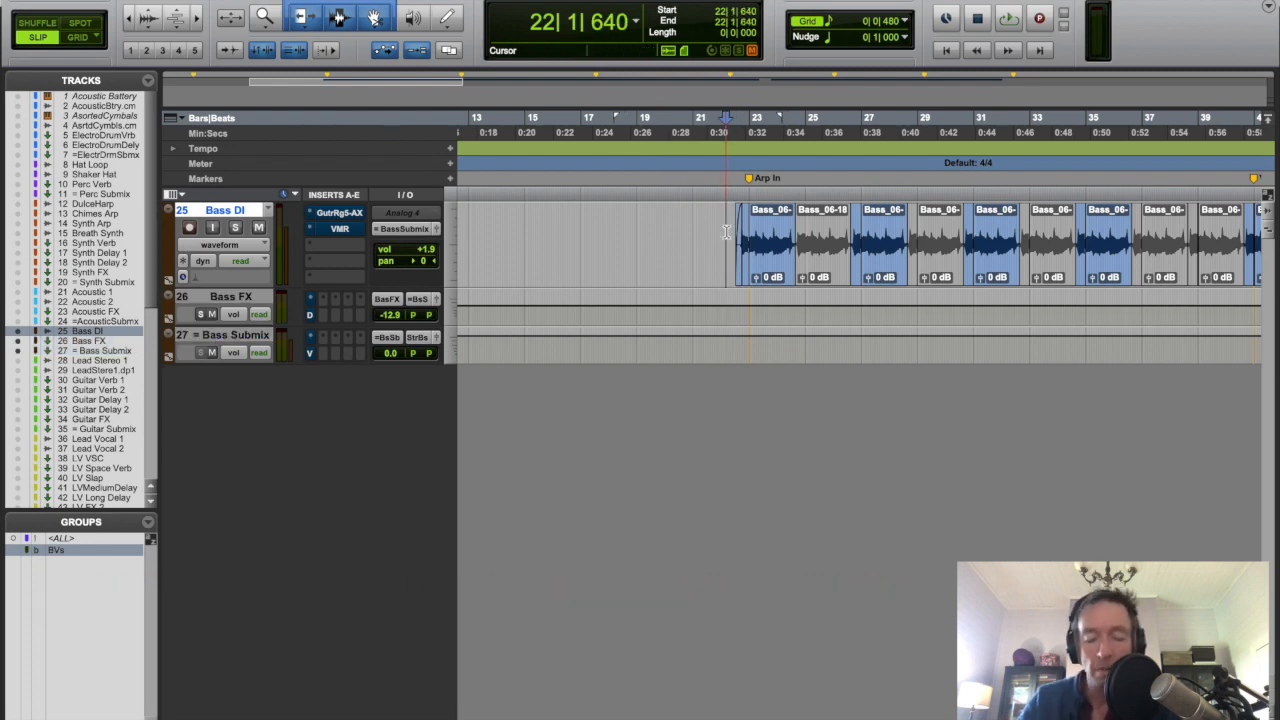
pyautogui.press('space')
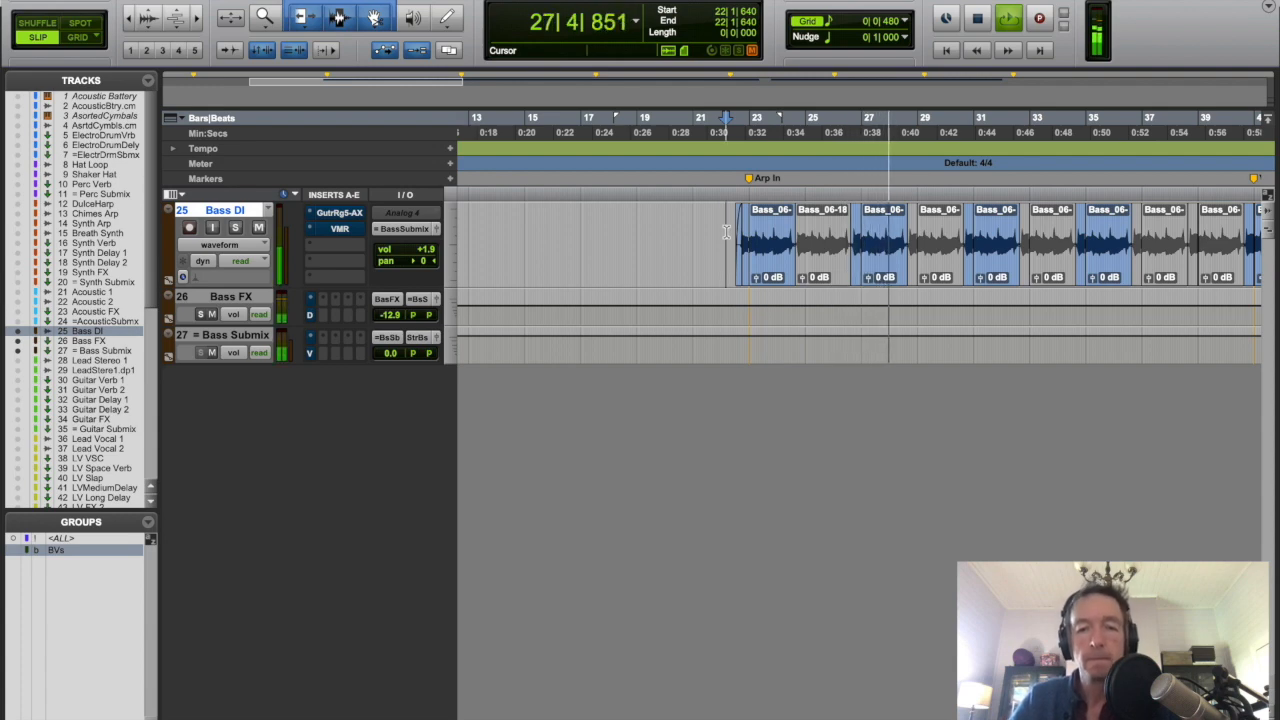
pyautogui.press('space')
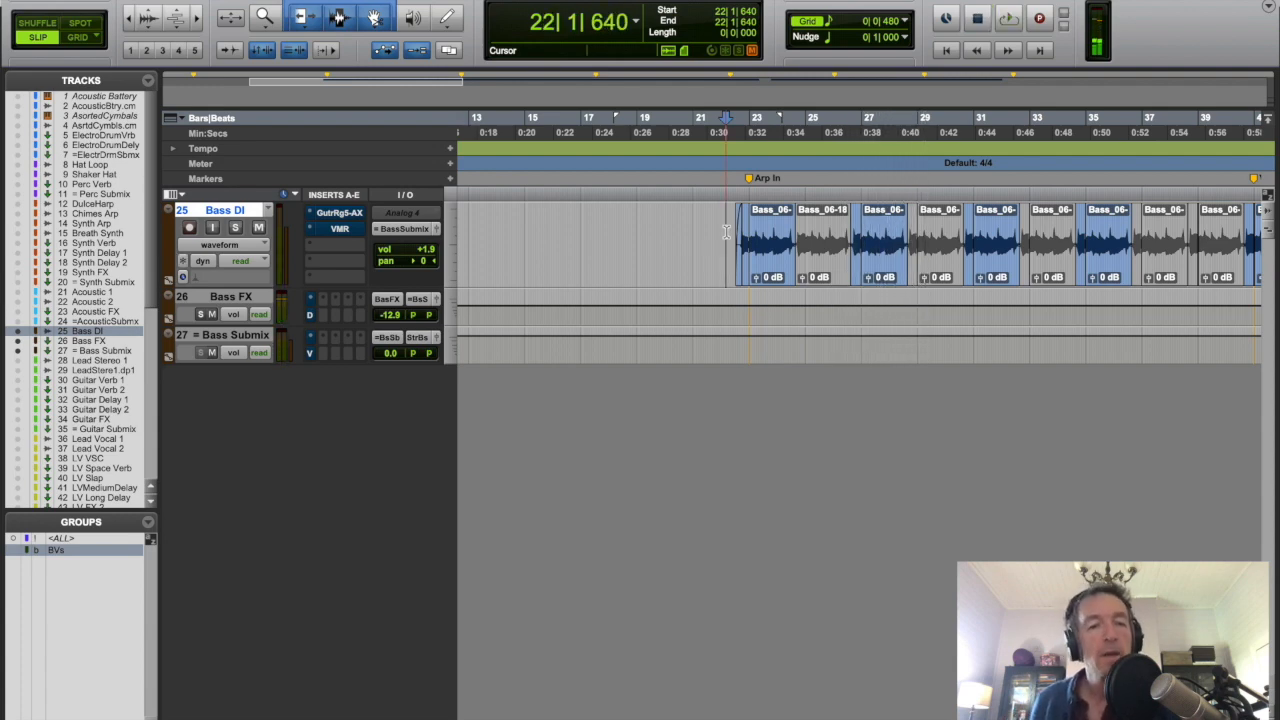
# - Solo the Bass DI track and audition it from the same start point
pyautogui.click(236, 228)
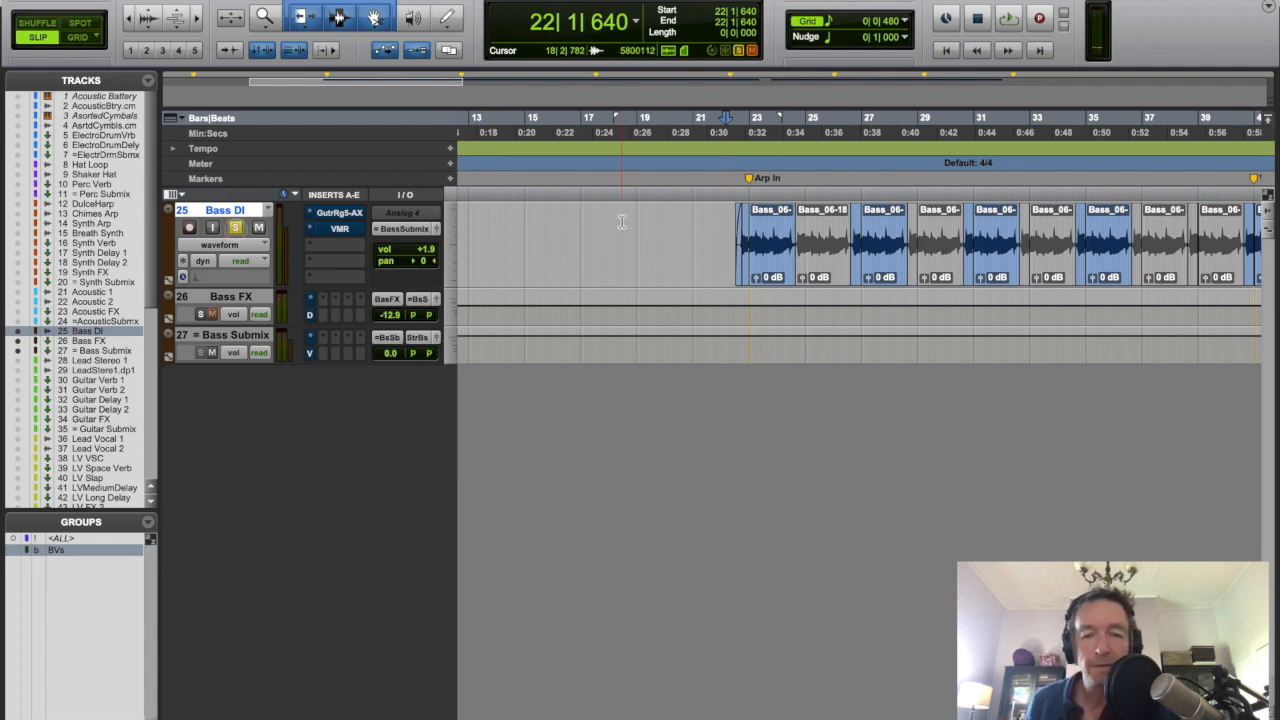
pyautogui.press('space')
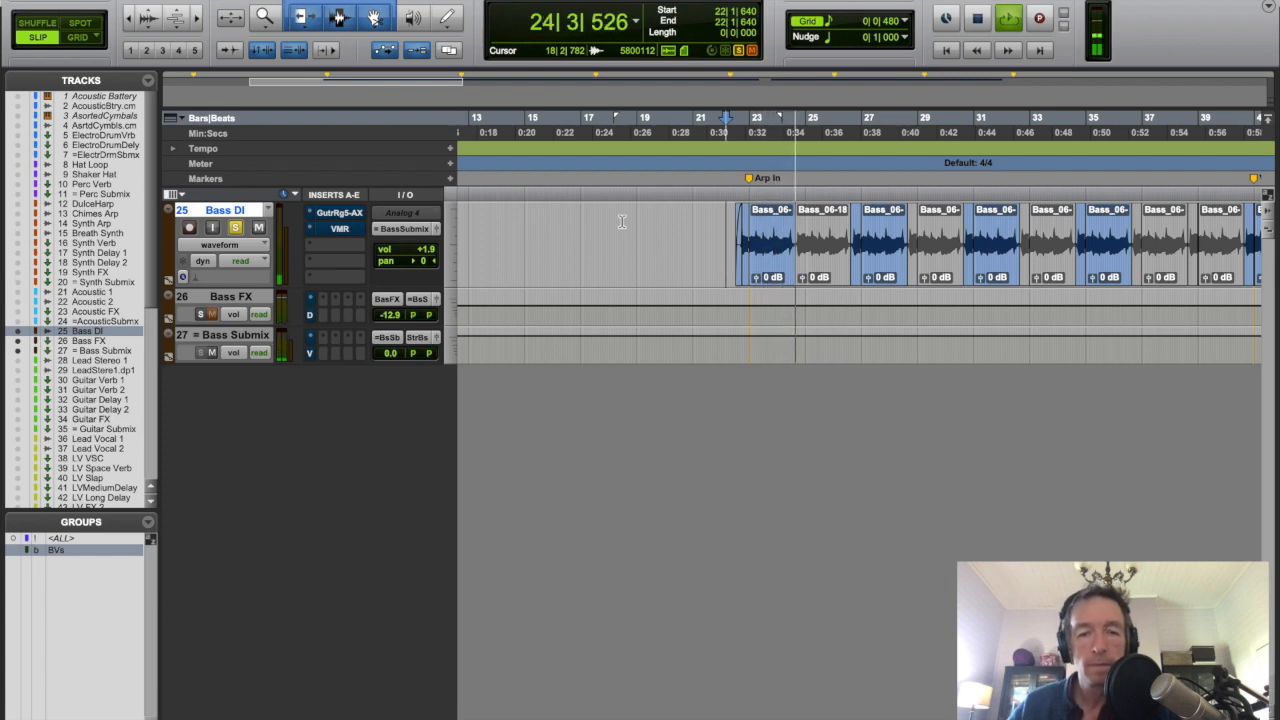
pyautogui.press('space')
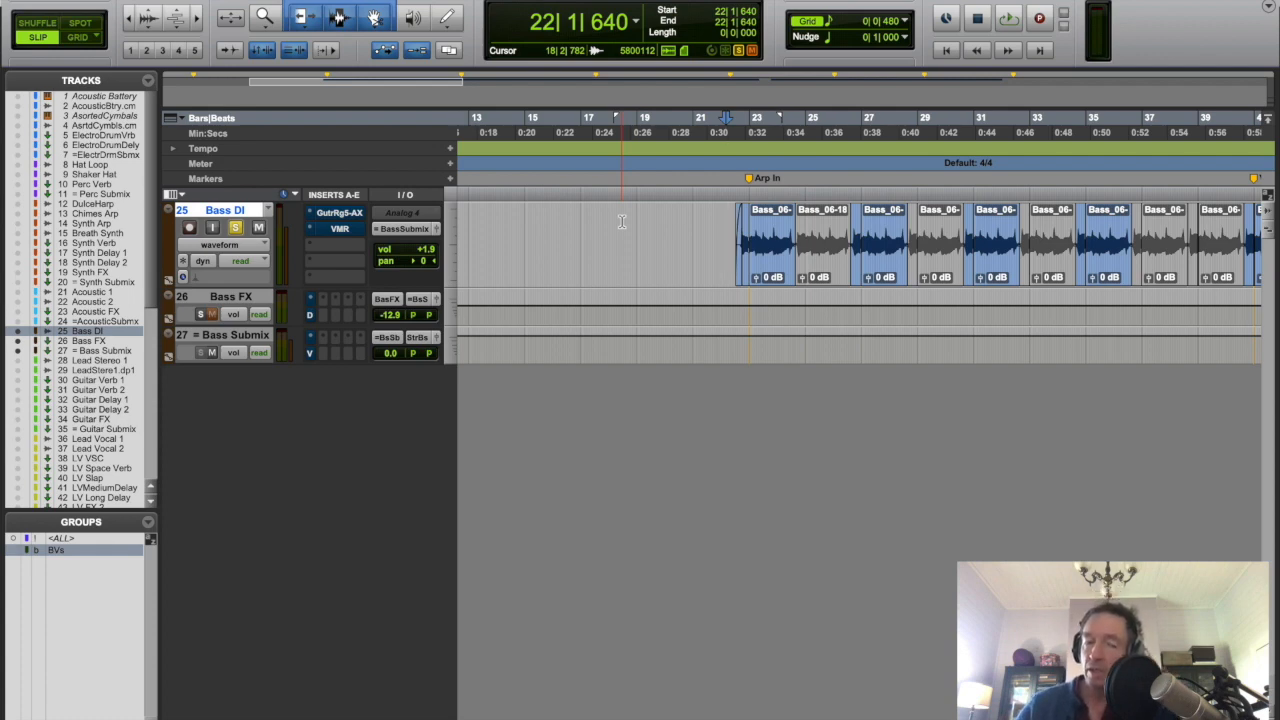
# - Open the Guitar Rig insert on the Bass DI track, reposition its window and take it out of bypass
pyautogui.click(341, 214)
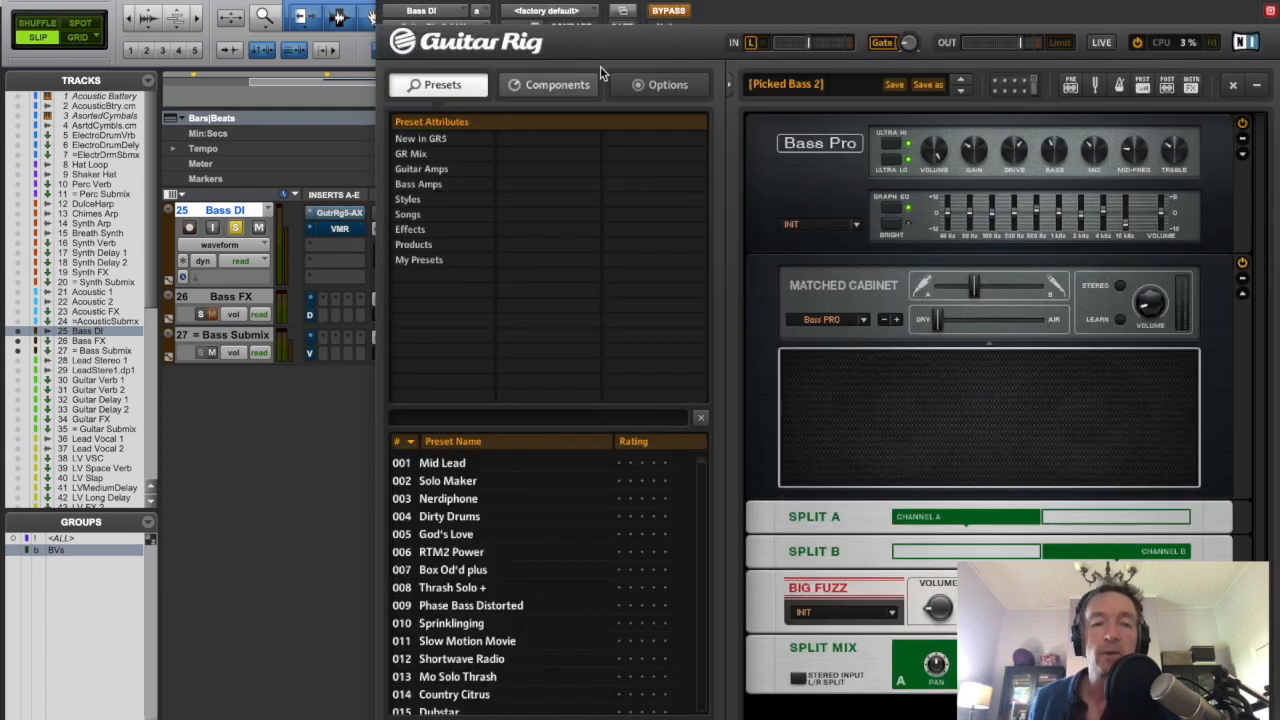
pyautogui.moveTo(600, 3); pyautogui.dragTo(492, 3)
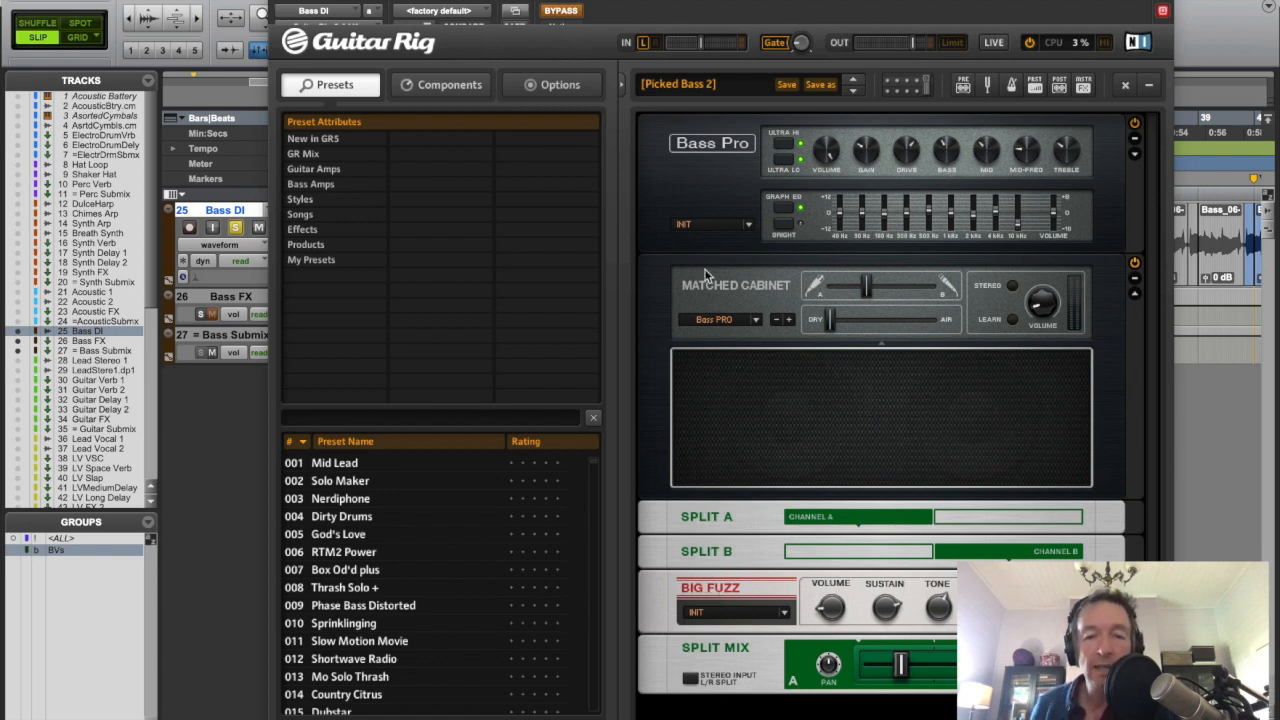
pyautogui.moveTo(592, 20); pyautogui.dragTo(570, 20)
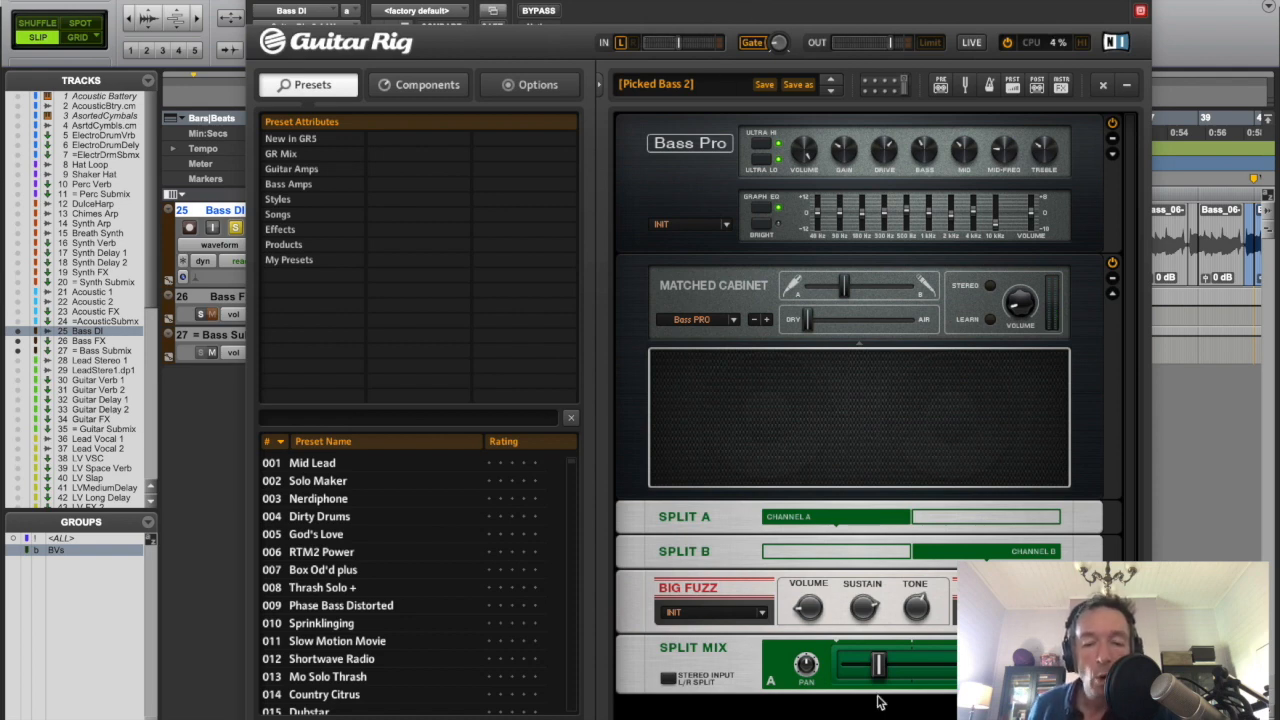
# - Sweep Guitar Rig's Split Mix crossfader towards B and towards A, leaving it between A and the centre
pyautogui.moveTo(877, 667); pyautogui.dragTo(980, 665)
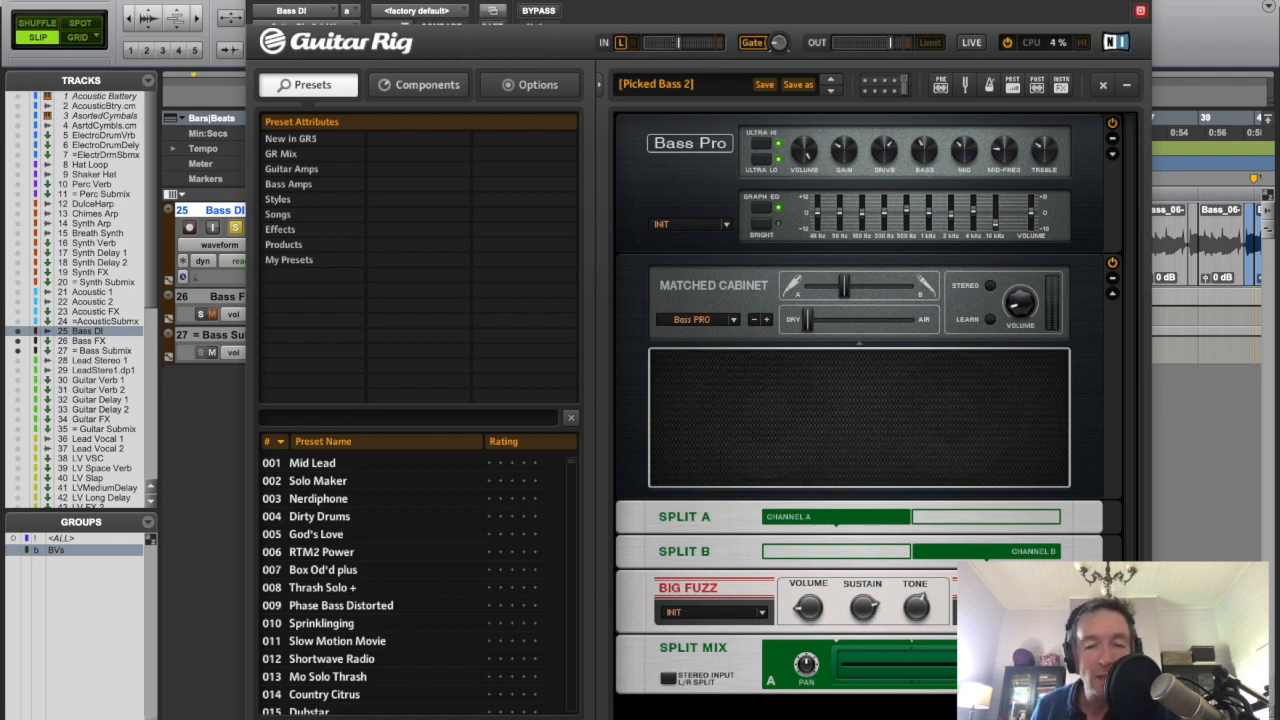
pyautogui.moveTo(972, 665); pyautogui.dragTo(809, 667)
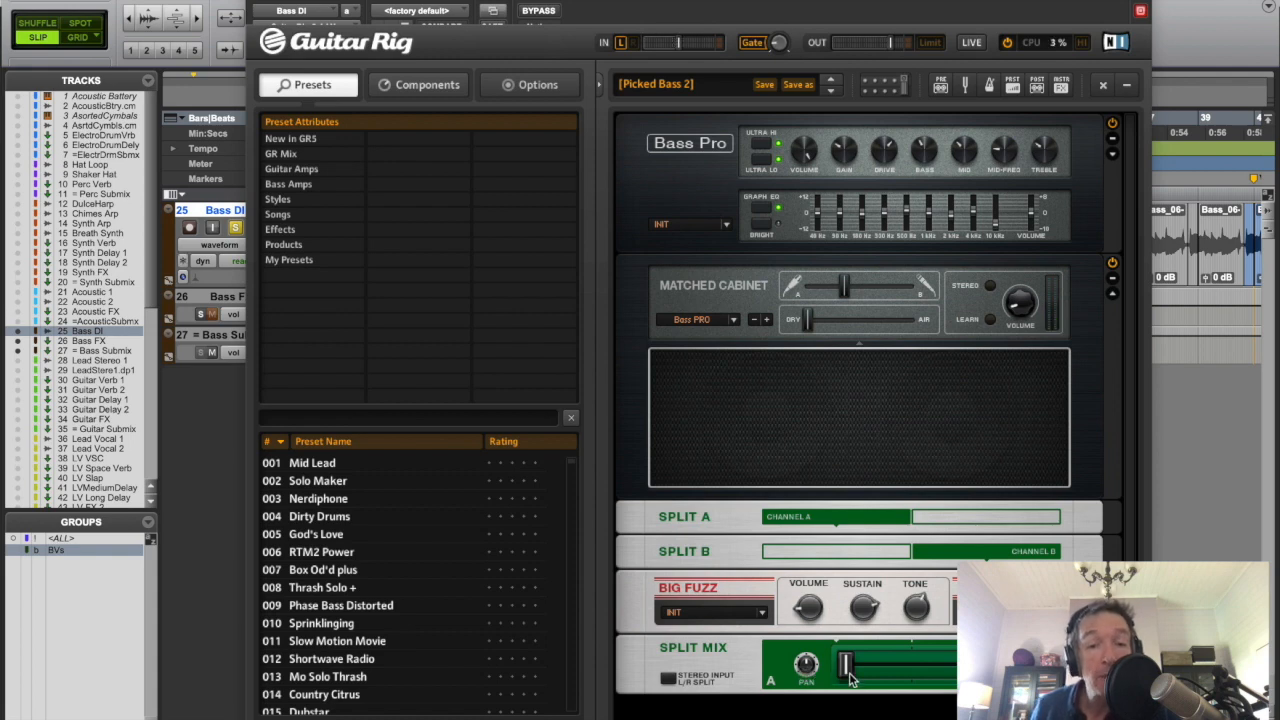
pyautogui.moveTo(849, 677); pyautogui.dragTo(882, 667)
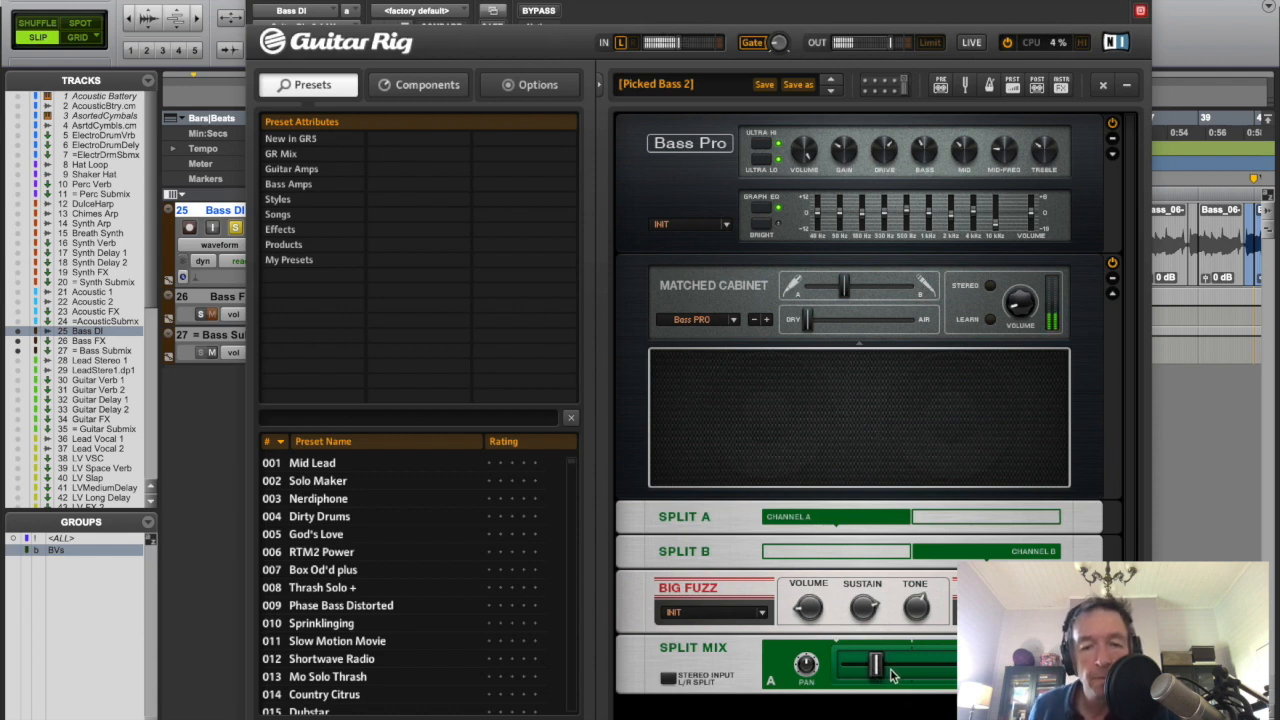
pyautogui.moveTo(884, 670); pyautogui.dragTo(880, 668)
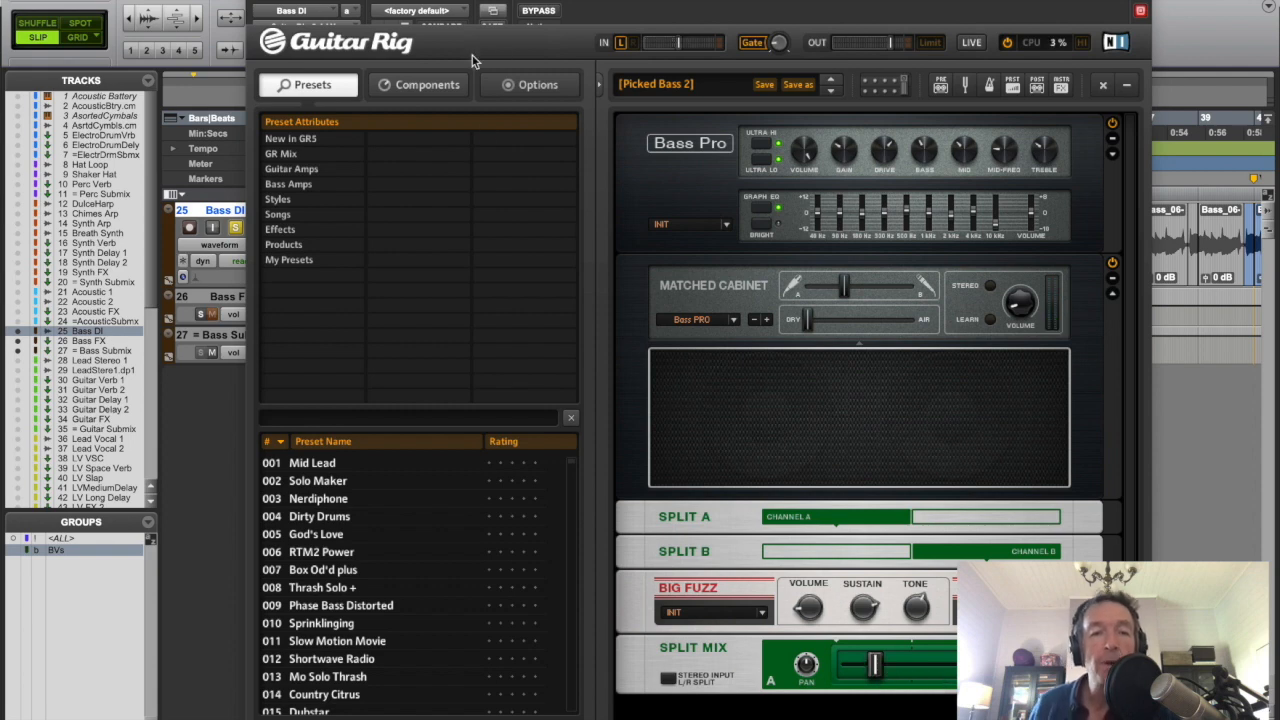
# - Compare the bass with Guitar Rig bypassed and active, leaving it active, and close the plug-in window
pyautogui.click(540, 11)
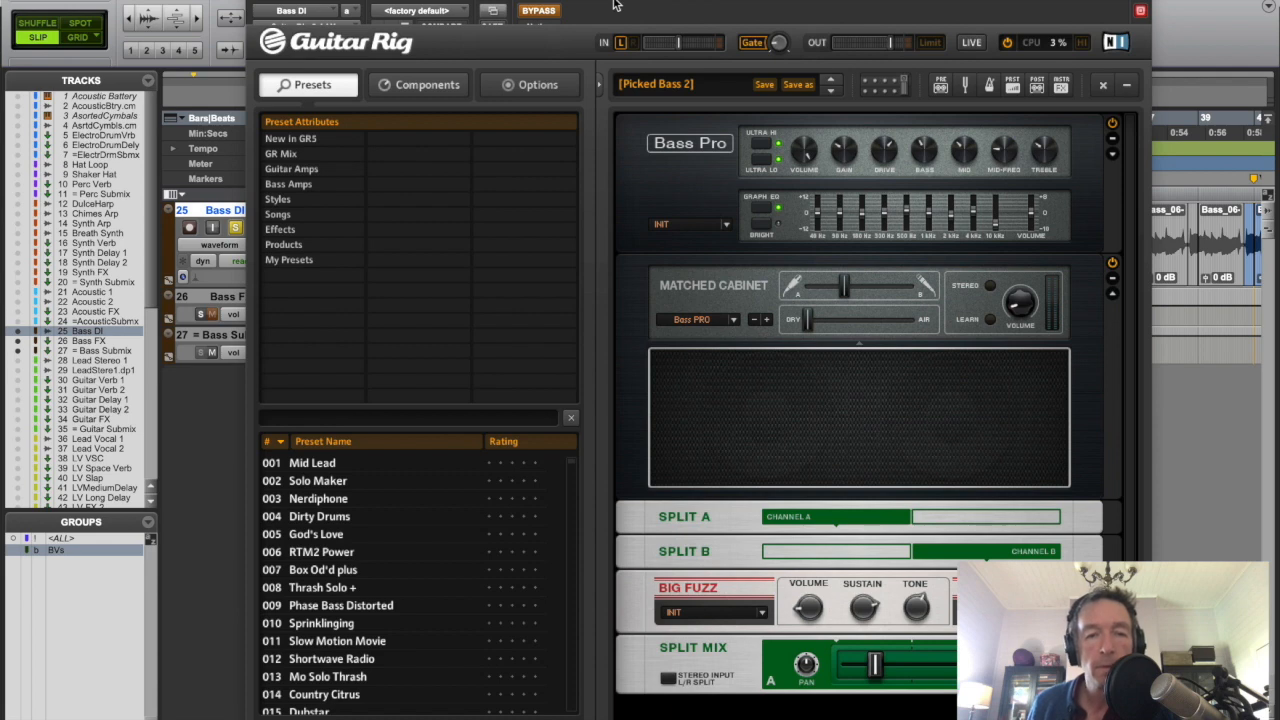
pyautogui.click(541, 11)
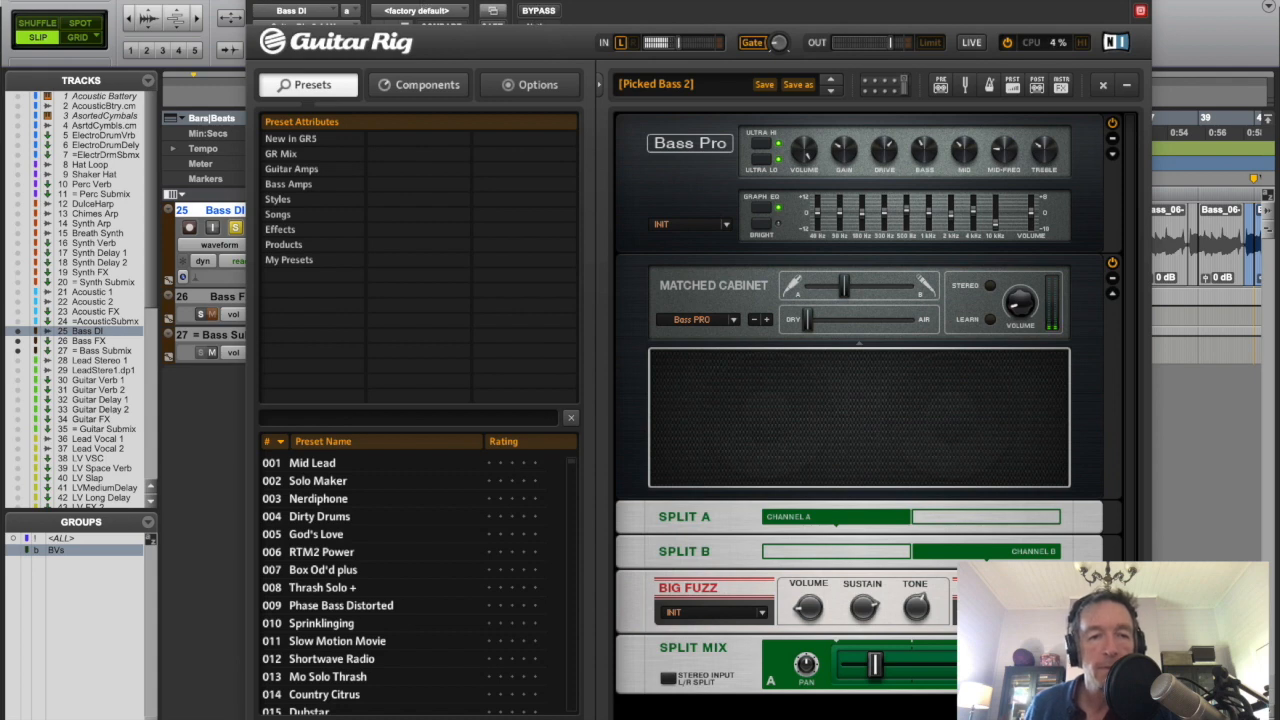
pyautogui.press('super+w')
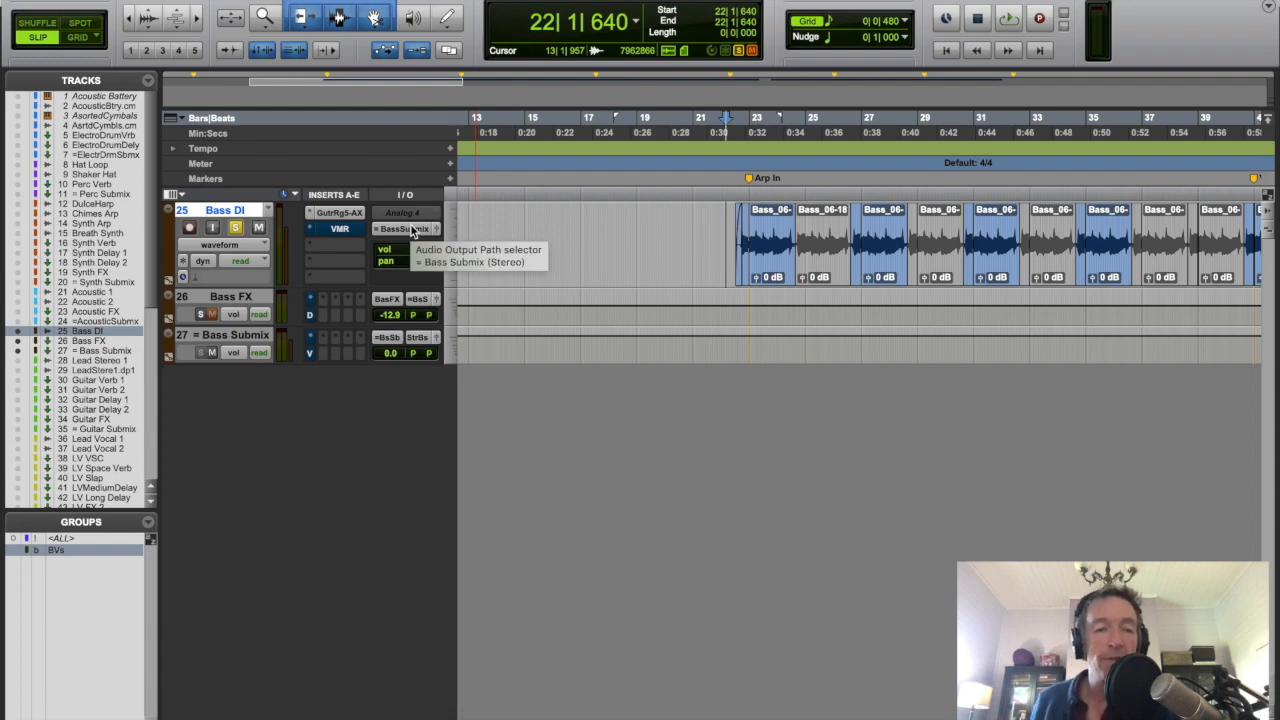
# - Open the VMR insert on the Bass DI track, take it out of bypass and close its window
pyautogui.click(341, 232)
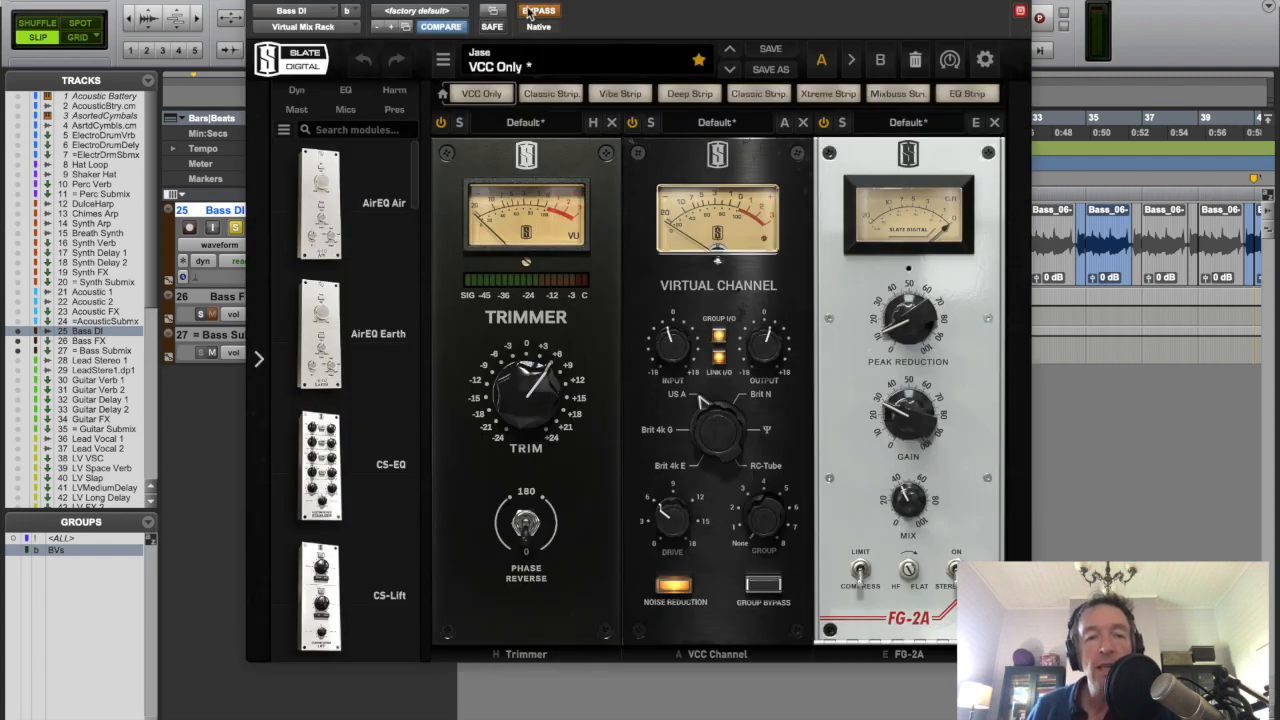
pyautogui.moveTo(489, 0); pyautogui.dragTo(538, 3)
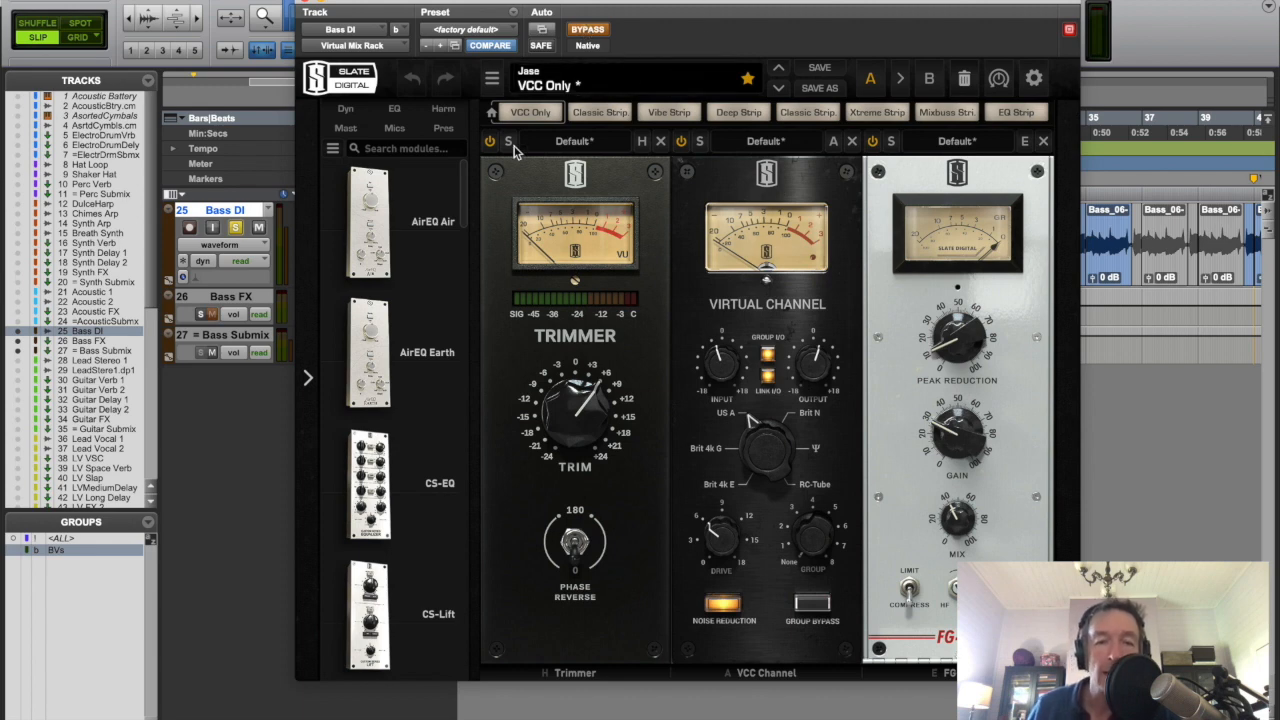
pyautogui.moveTo(567, 8); pyautogui.dragTo(545, 5)
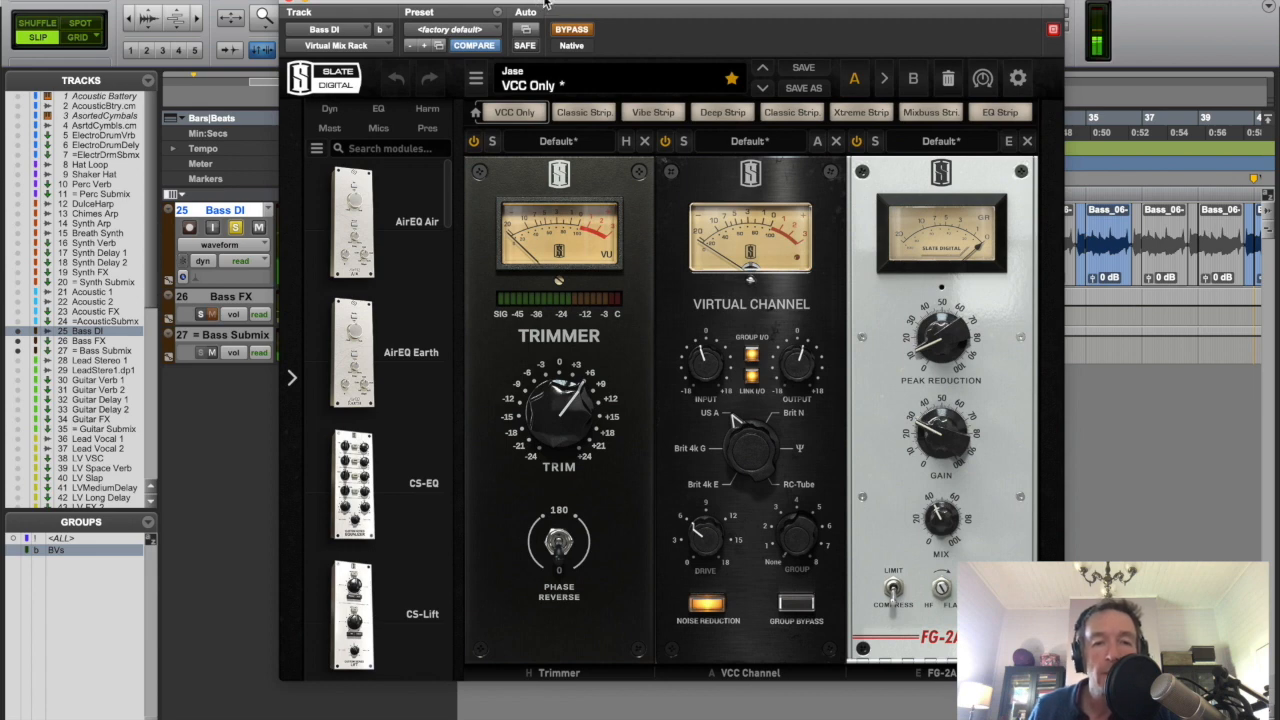
pyautogui.moveTo(545, 5); pyautogui.dragTo(581, 13)
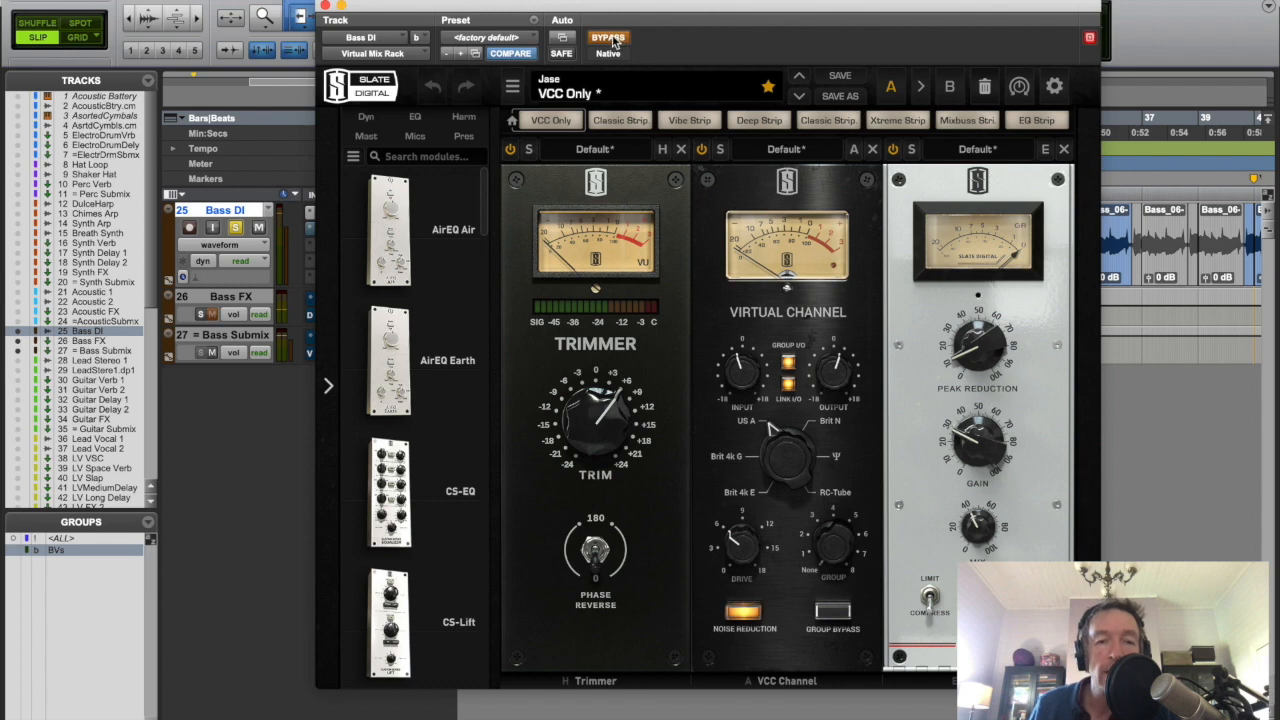
pyautogui.click(610, 38)
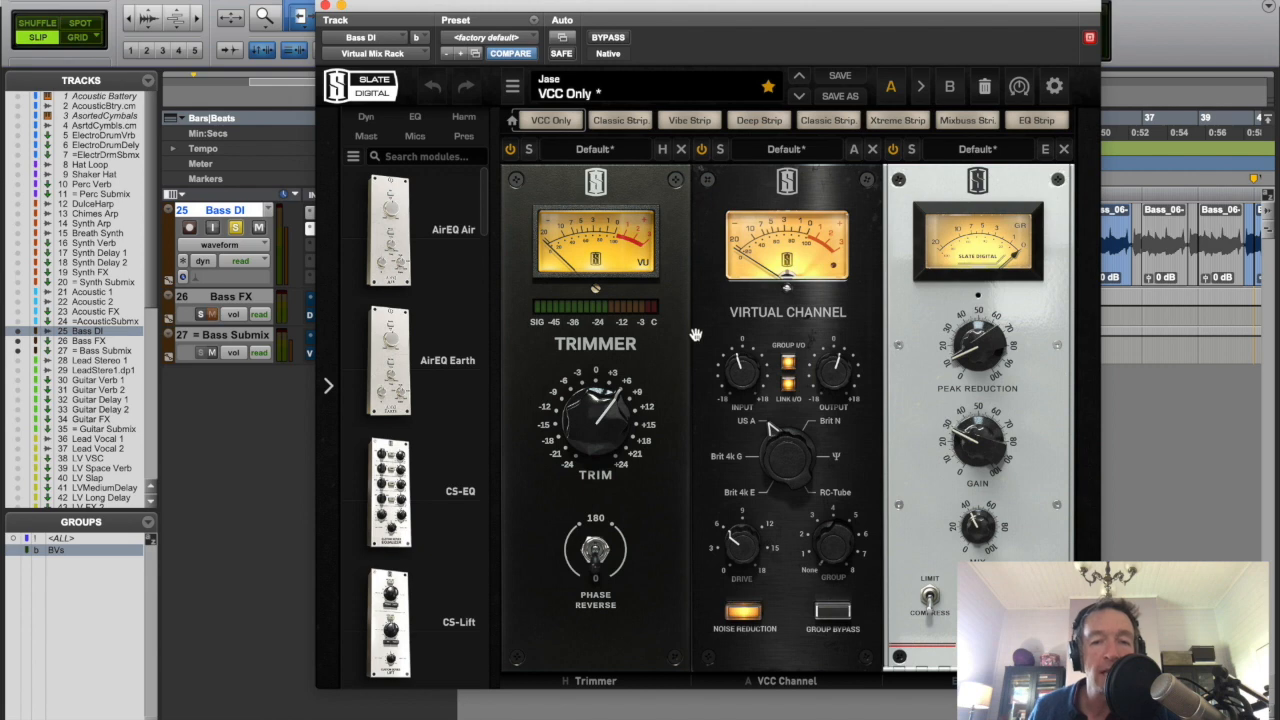
pyautogui.click(323, 7)
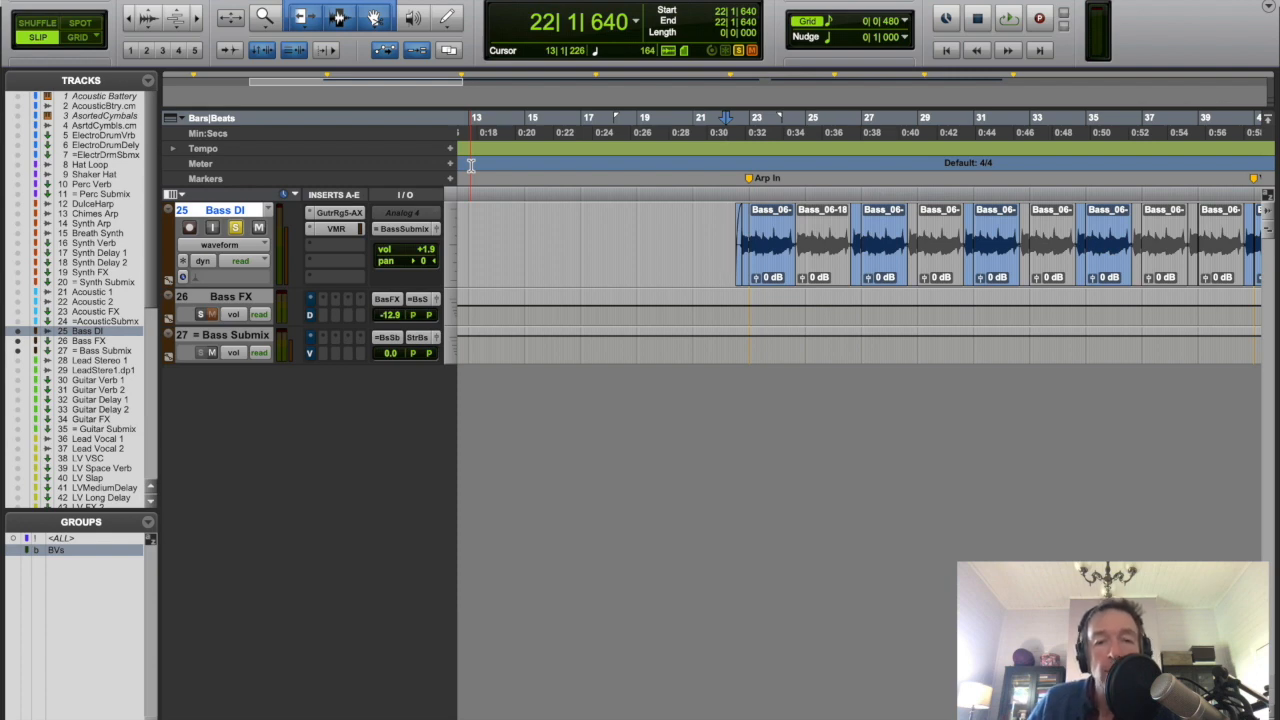
# - Switch to the Mix window and open the Decapitator insert on the Bass FX track, placing its window clear of the channel strips
pyautogui.press('super+equal')
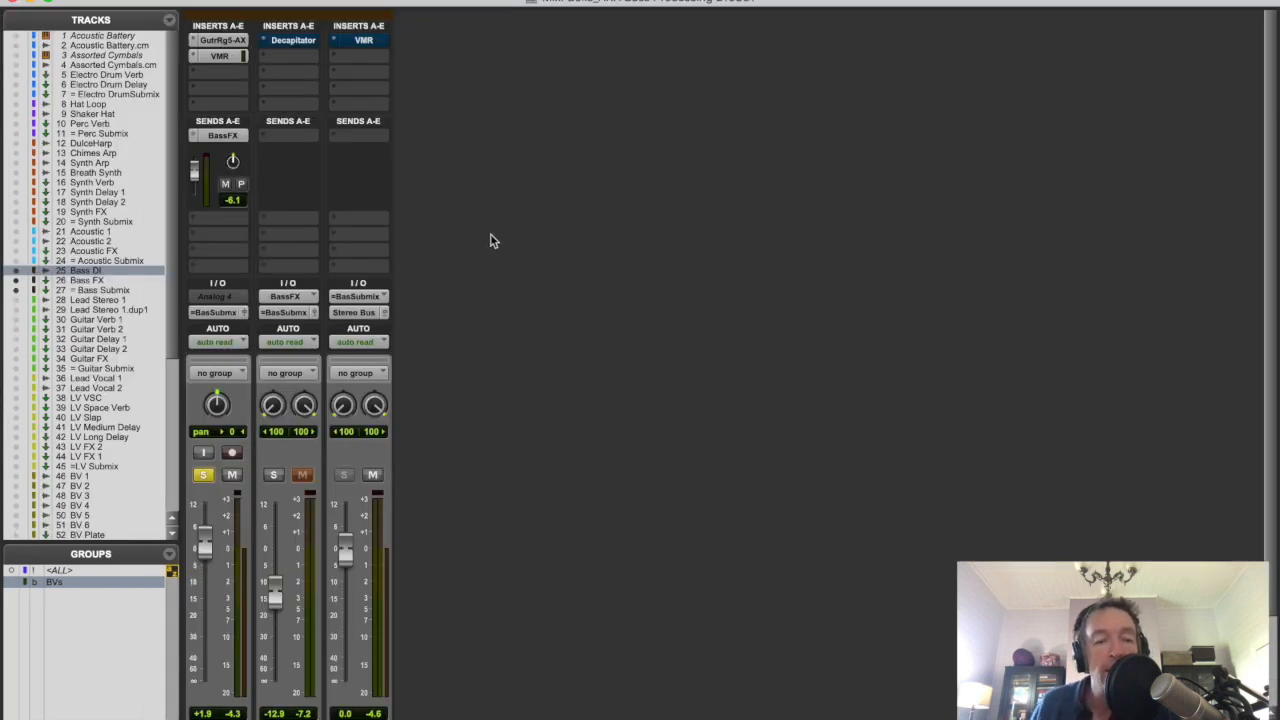
pyautogui.scroll(-2, 490, 235)
pyautogui.scroll(2, 205, 590)
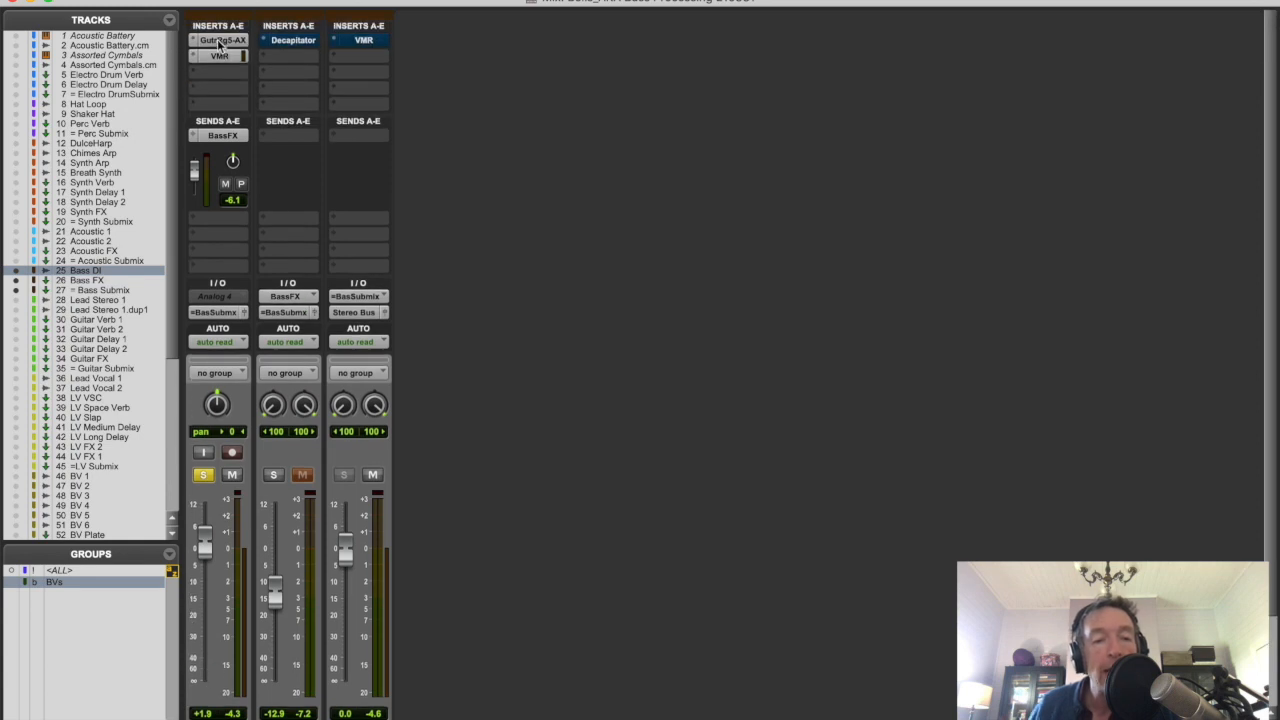
pyautogui.scroll(-3, 222, 207)
pyautogui.scroll(2, 226, 180)
pyautogui.scroll(1, 226, 193)
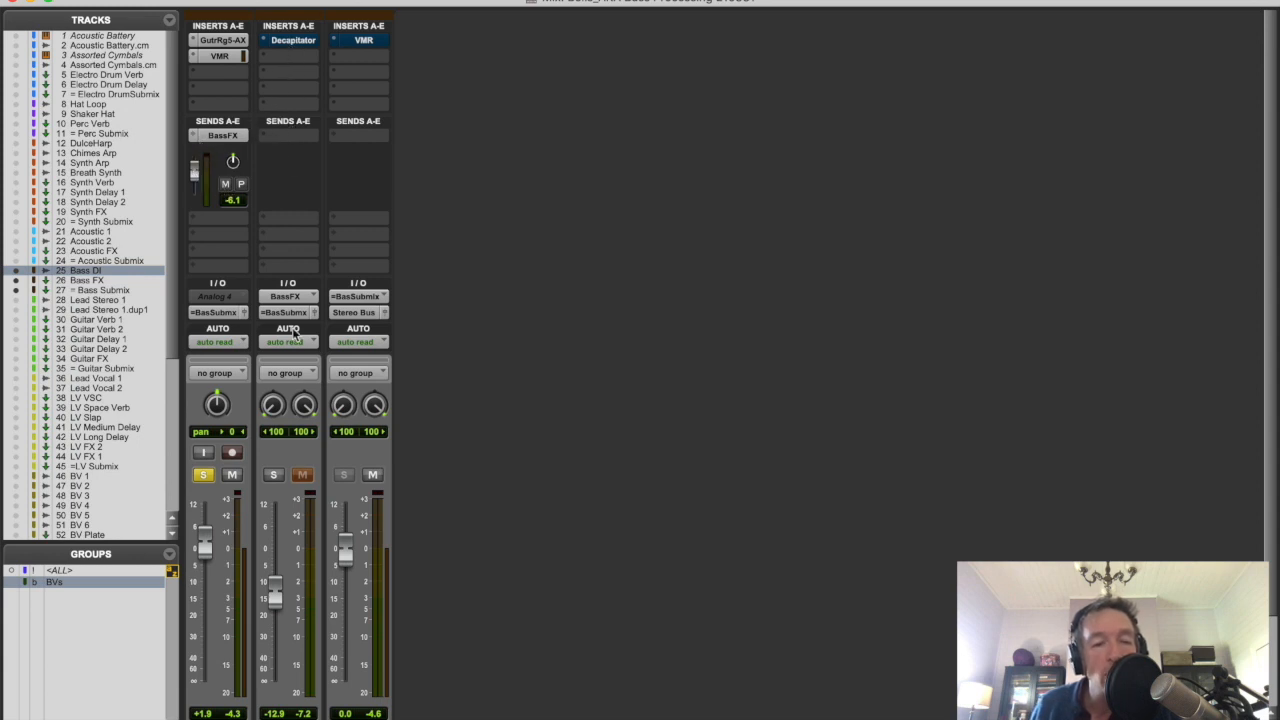
pyautogui.click(289, 40)
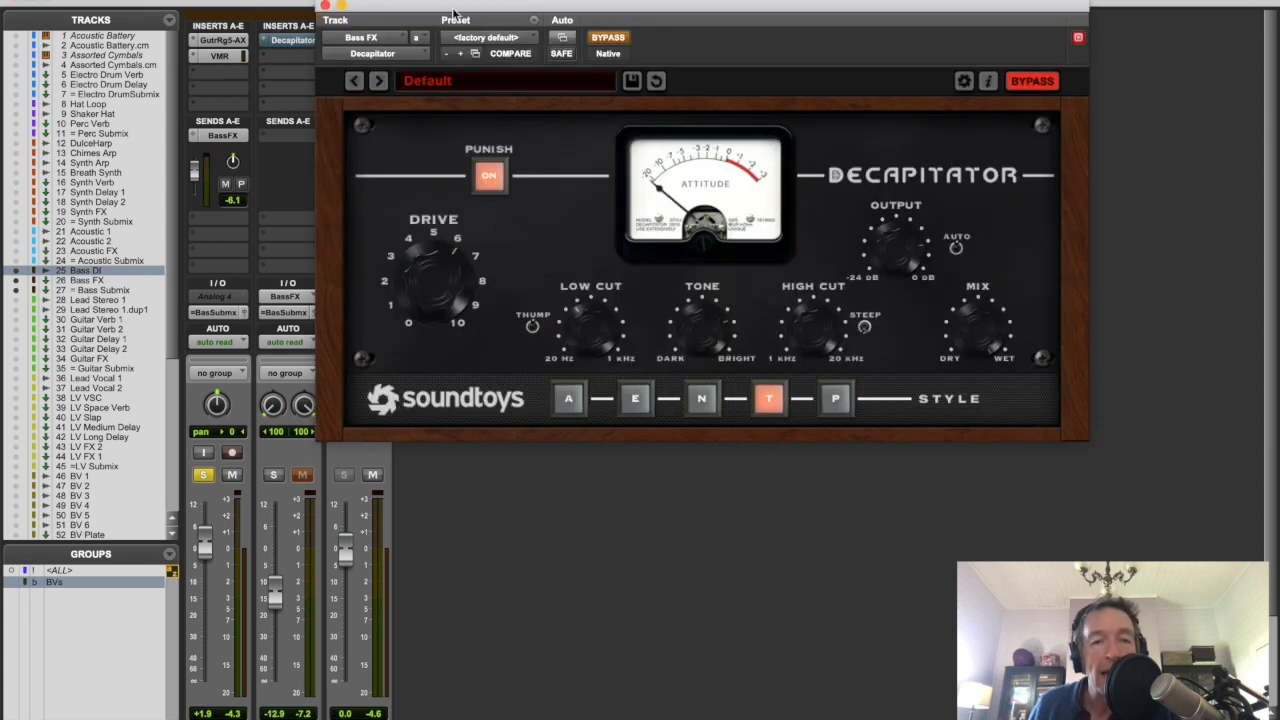
pyautogui.moveTo(453, 14); pyautogui.dragTo(603, 27)
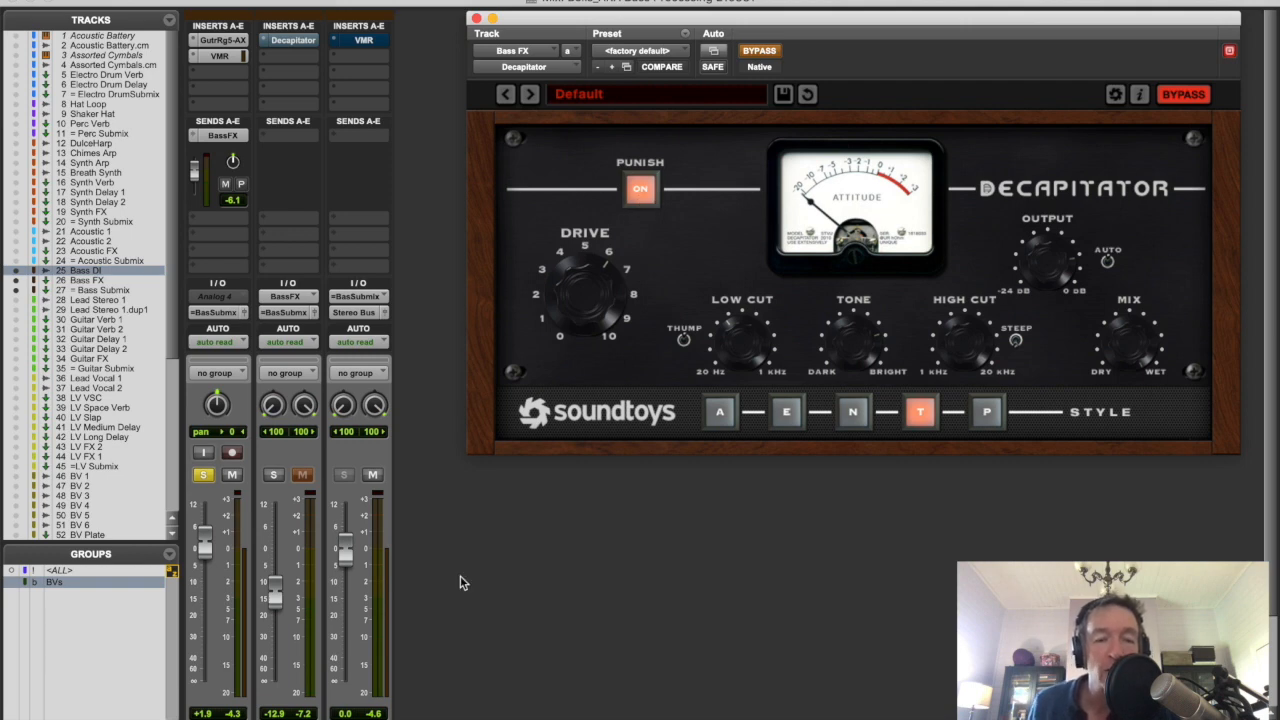
# - Solo the Bass FX track, take its Decapitator out of bypass and close the plug-in window
pyautogui.click(274, 476)
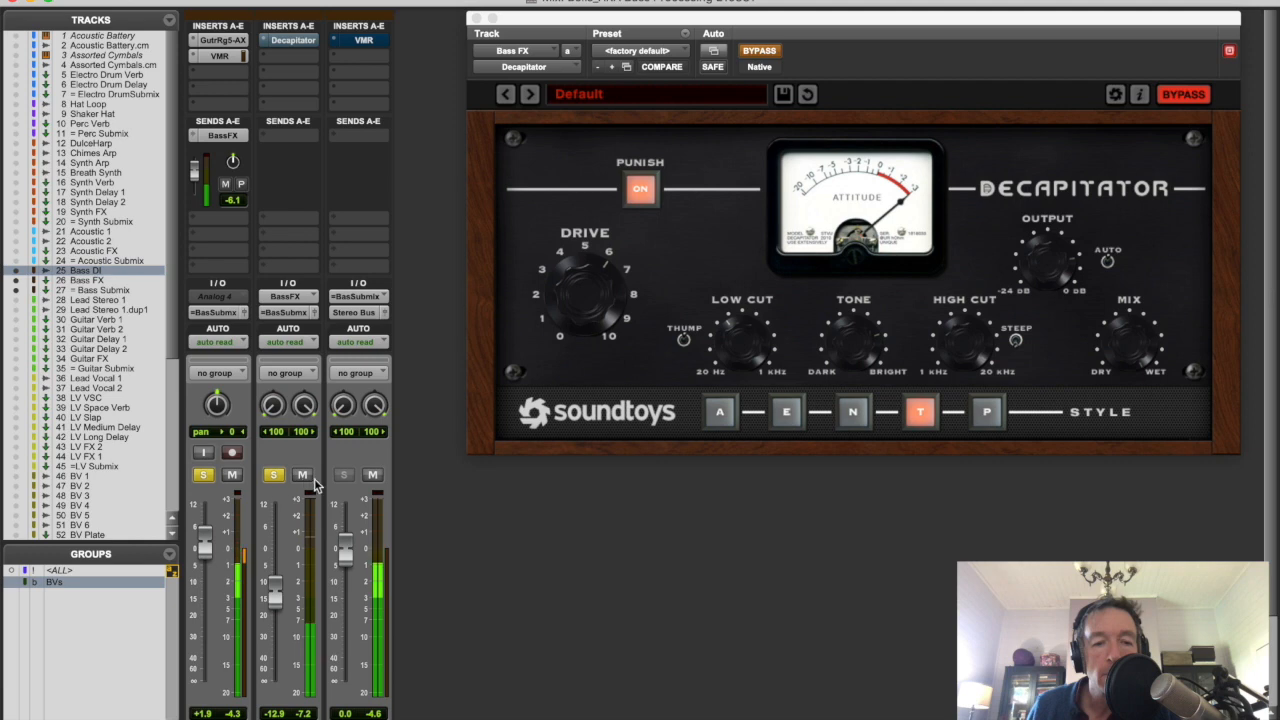
pyautogui.click(760, 54)
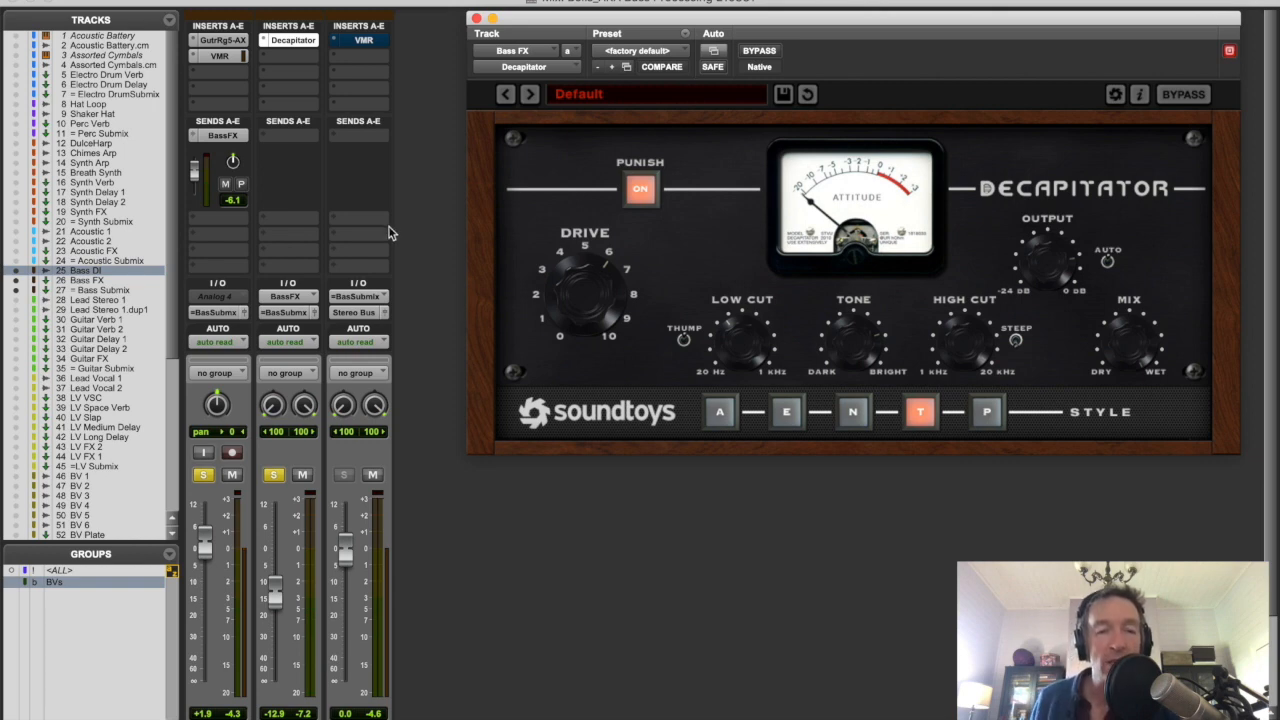
pyautogui.click(477, 18)
# - Select the Bass Submix track and open its VMR insert
pyautogui.scroll(-3, 288, 400)
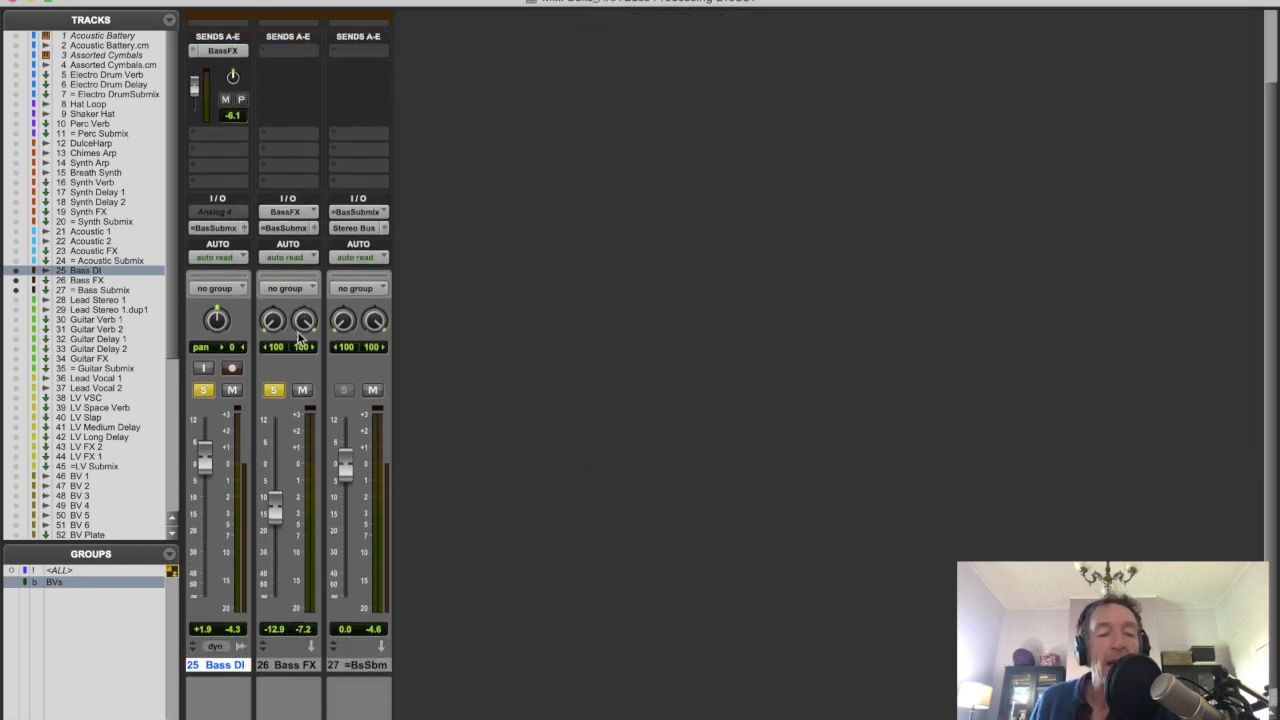
pyautogui.scroll(2, 273, 458)
pyautogui.scroll(-3, 273, 458)
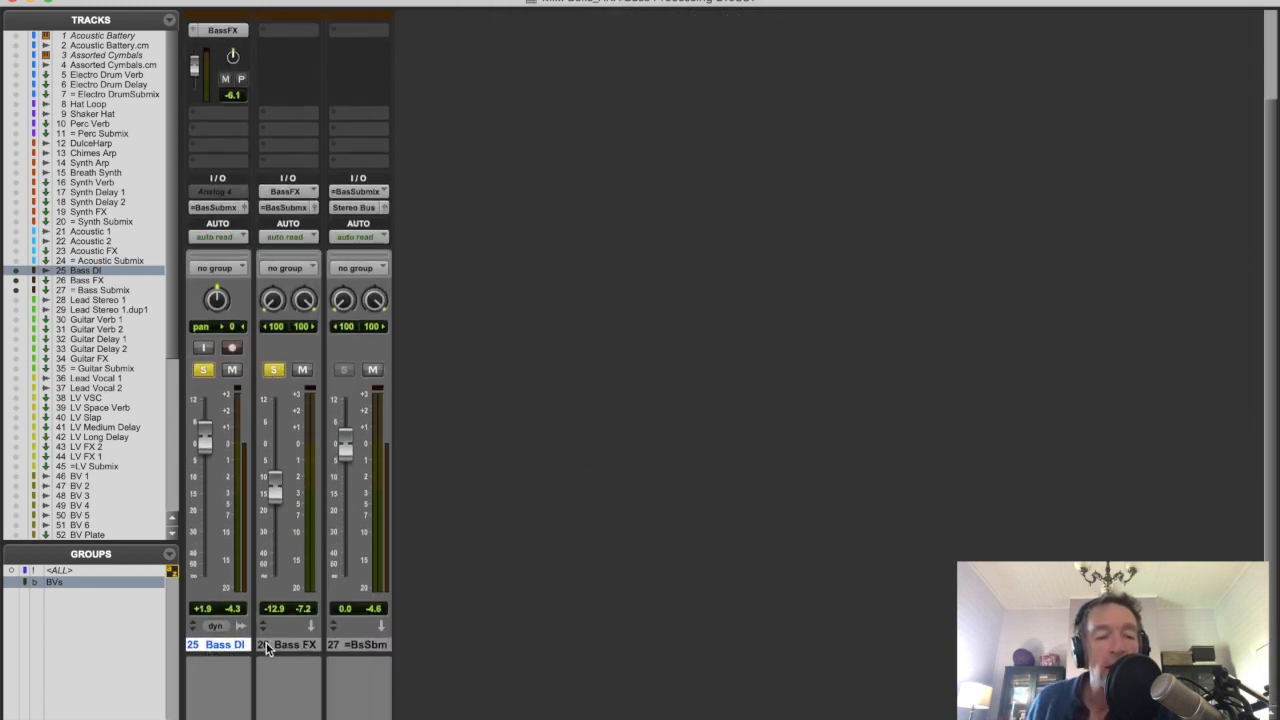
pyautogui.scroll(4, 267, 600)
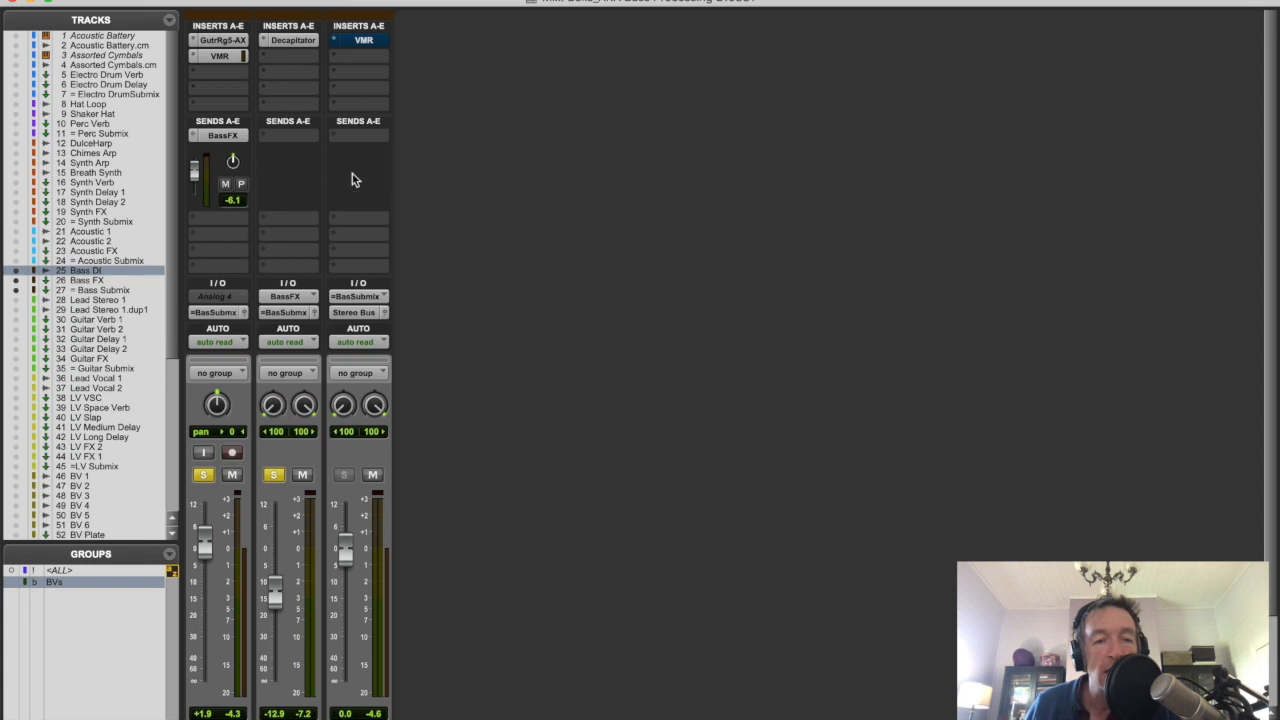
pyautogui.scroll(-4, 362, 218)
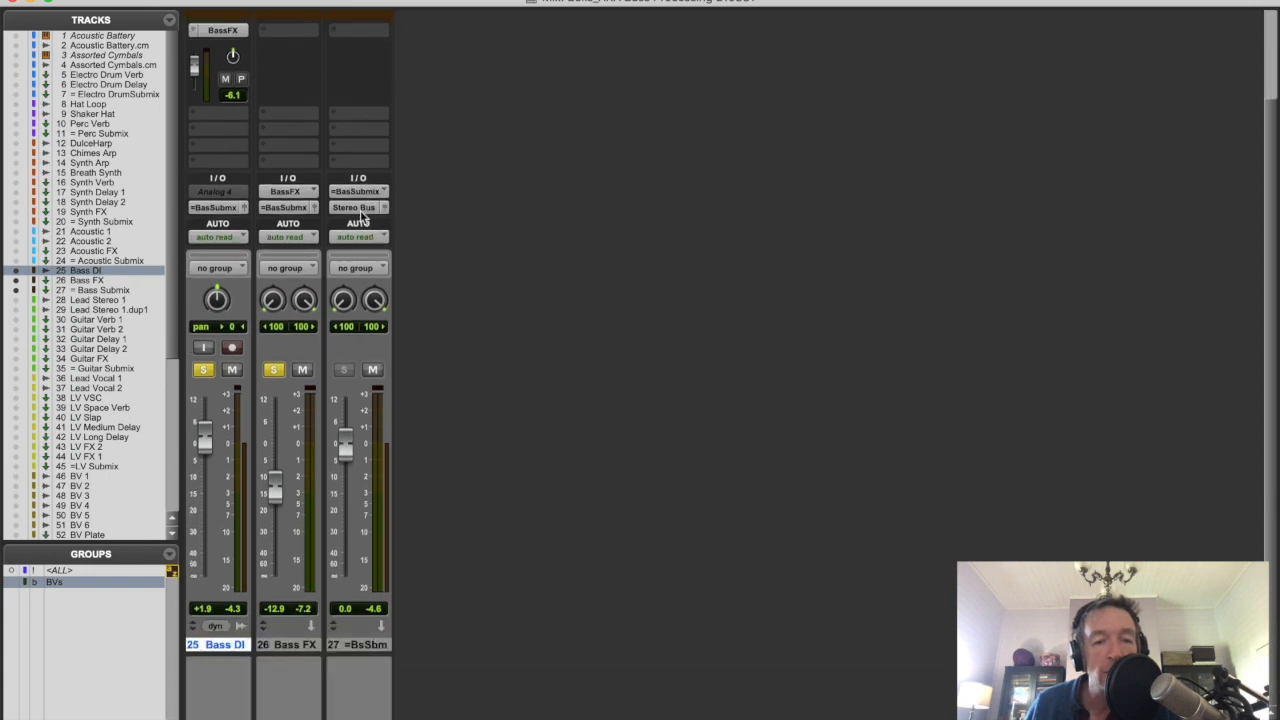
pyautogui.click(365, 645)
pyautogui.scroll(4, 348, 380)
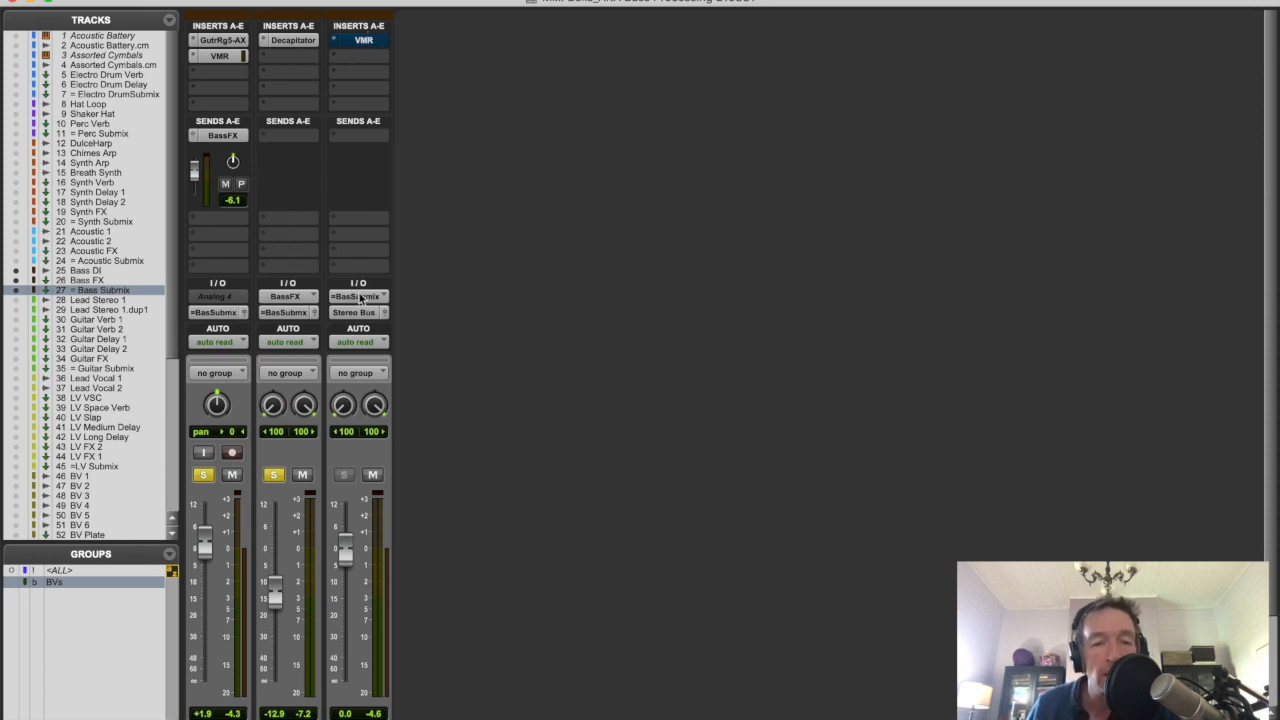
pyautogui.click(366, 40)
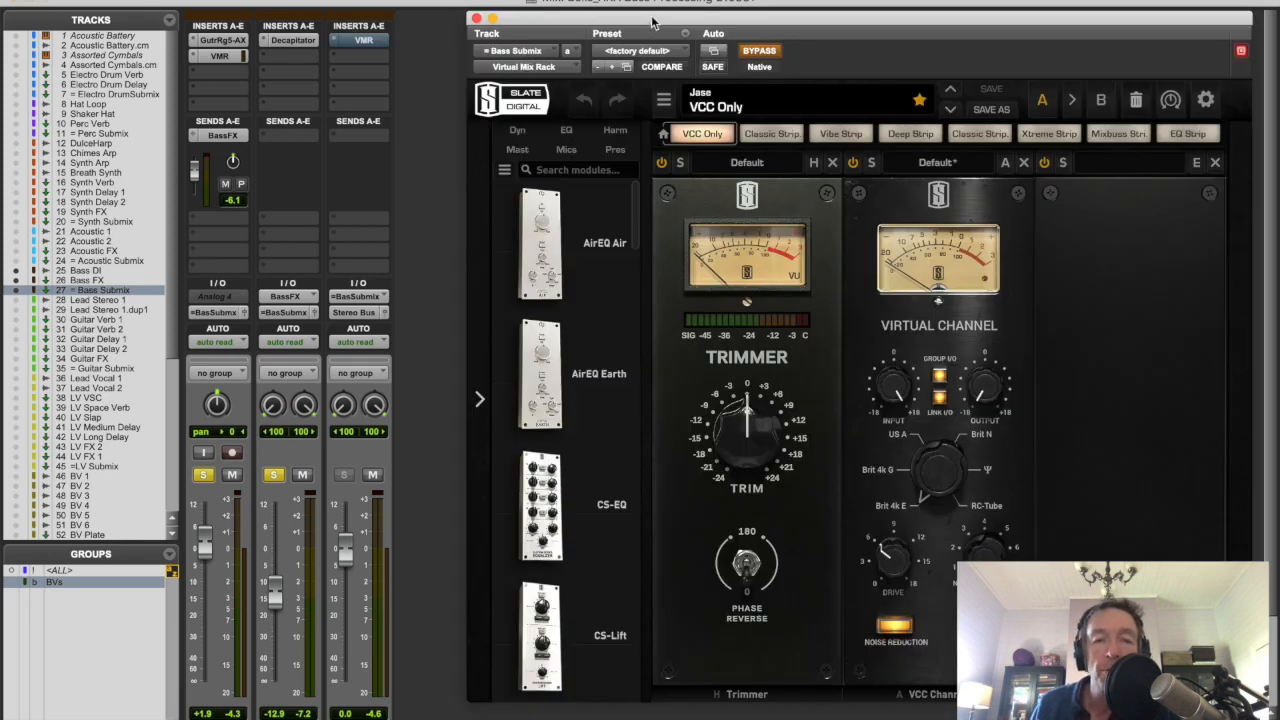
# - Compare the Bass Submix with its VMR bypassed and active, leave the plug-in engaged and close its window
pyautogui.moveTo(653, 20); pyautogui.dragTo(615, 10)
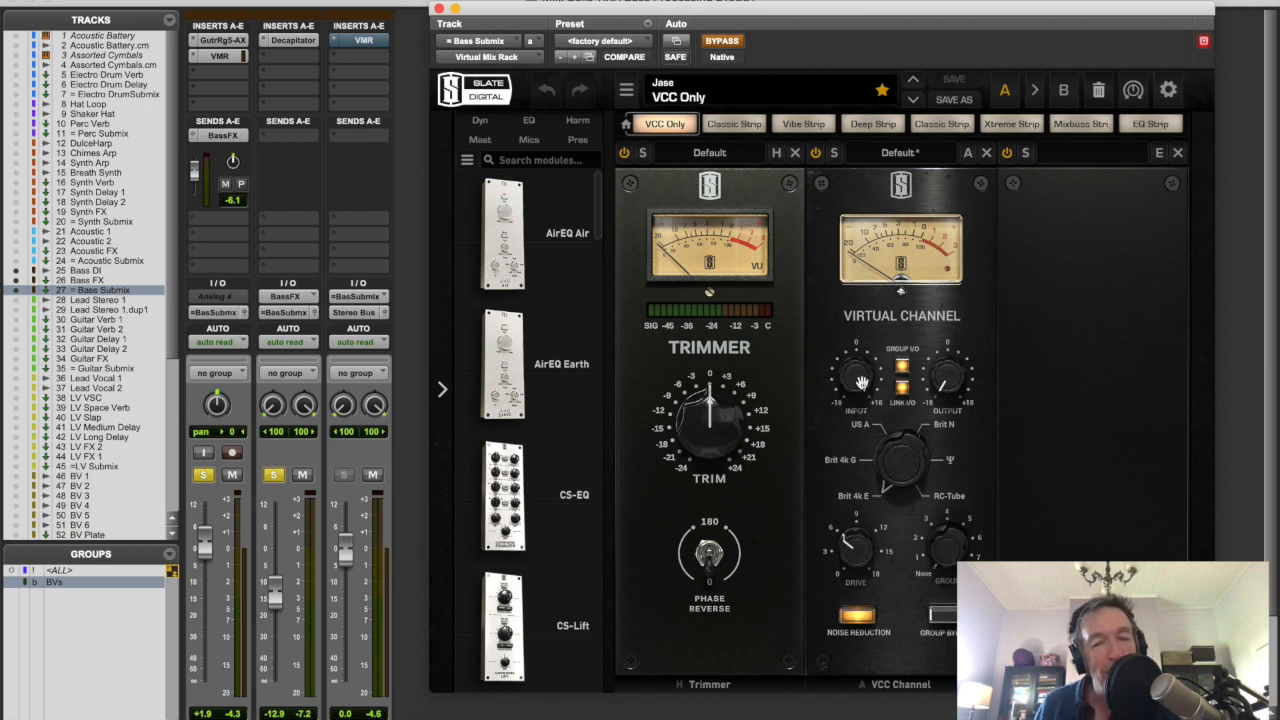
pyautogui.moveTo(700, 13); pyautogui.dragTo(699, 11)
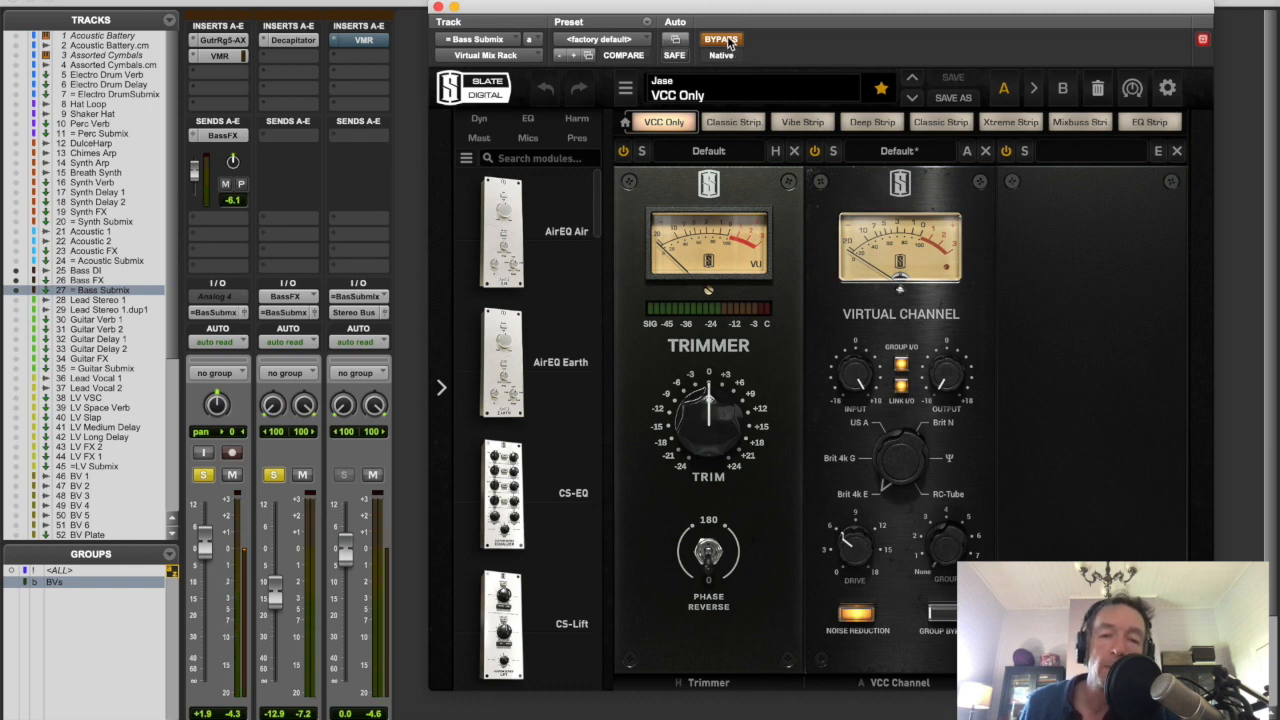
pyautogui.click(725, 40)
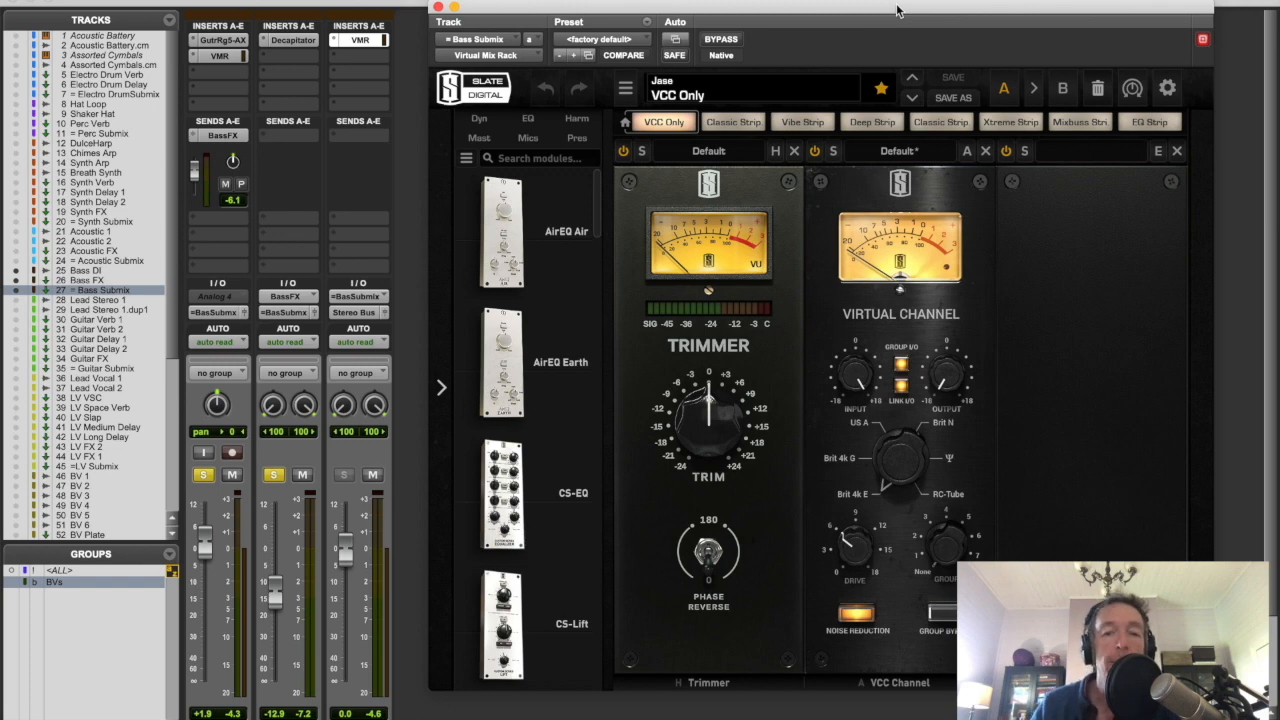
pyautogui.click(724, 41)
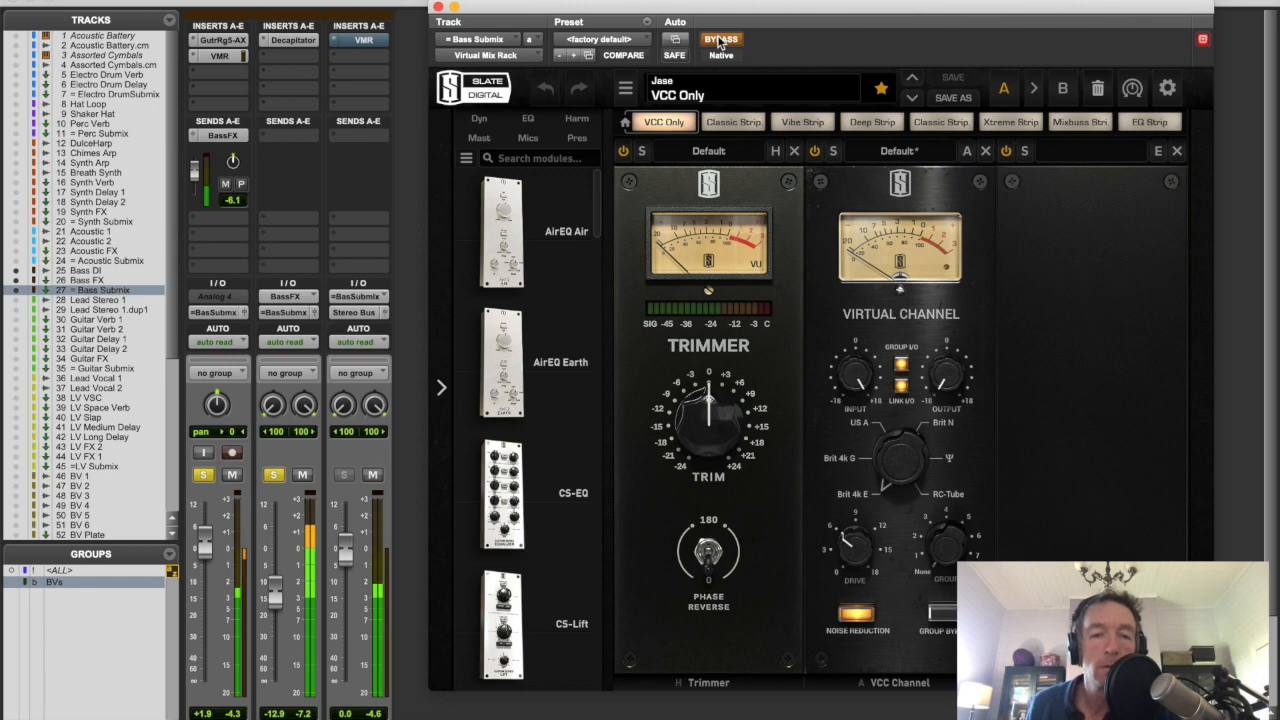
pyautogui.click(718, 41)
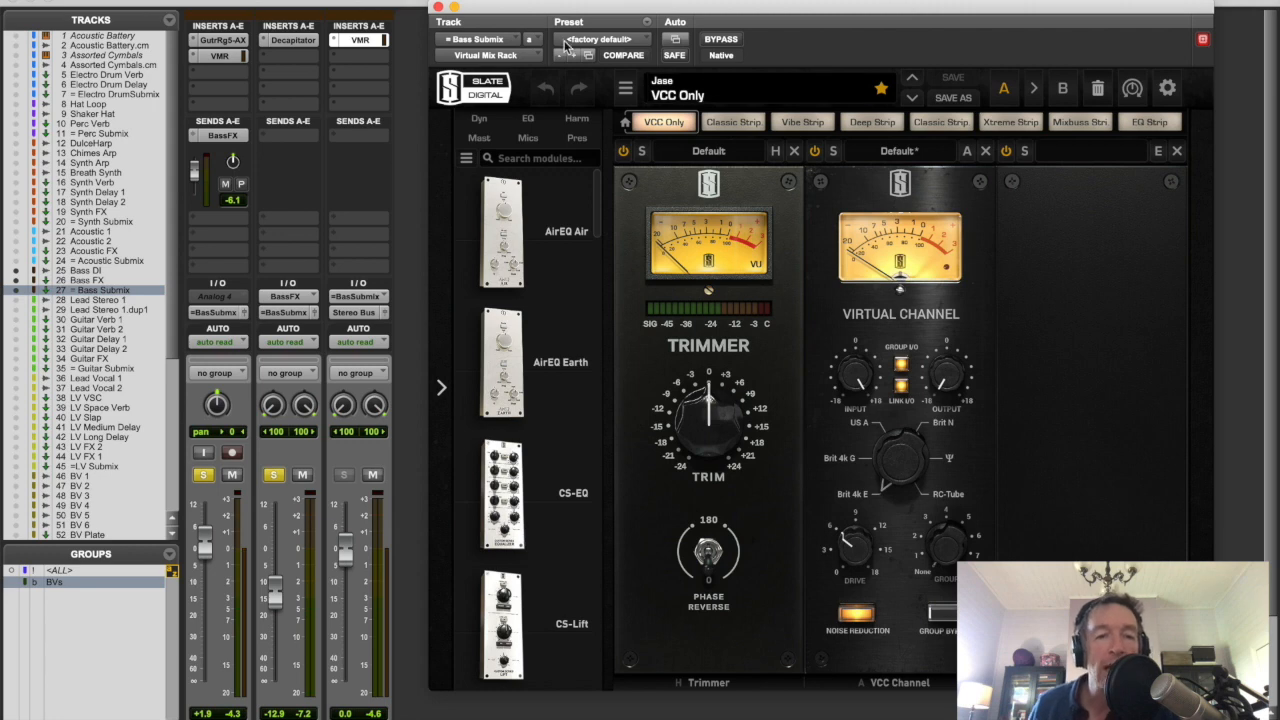
pyautogui.click(438, 8)
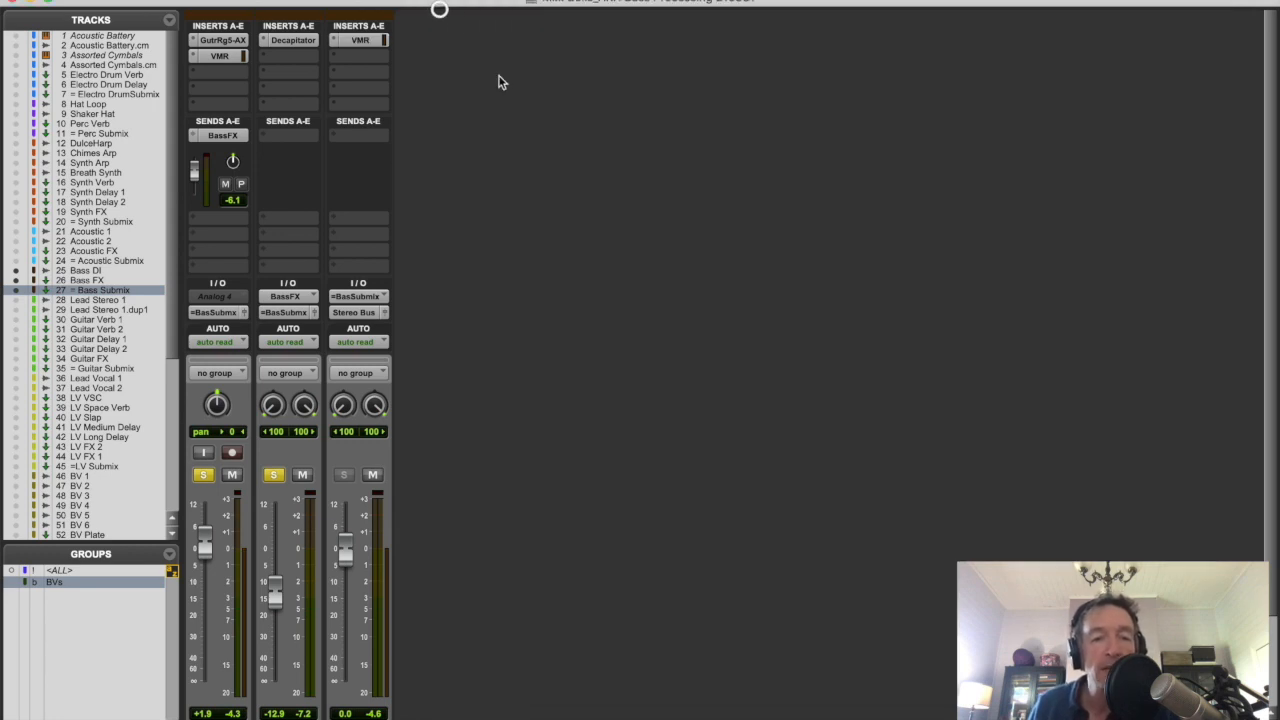
# - Take the bass tracks out of solo, switch to the Edit window and stop playback after auditioning the full mix
pyautogui.click(272, 476)
pyautogui.press('super+equal')
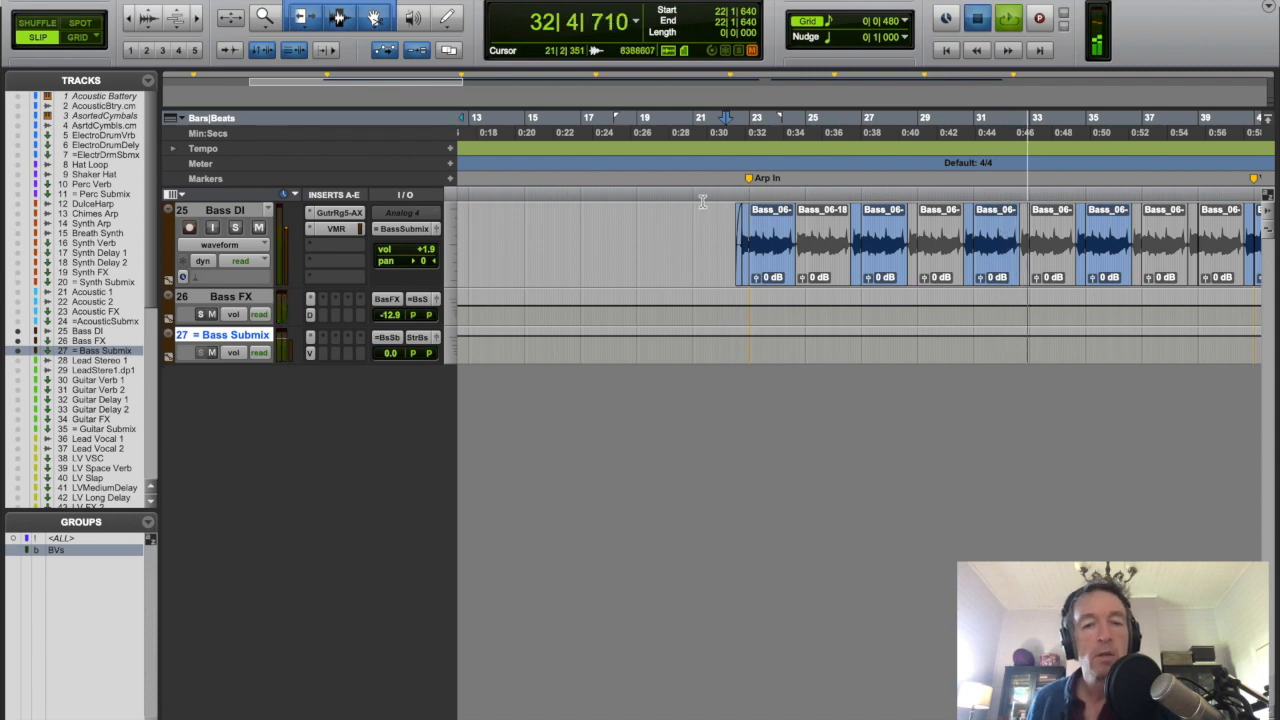
pyautogui.press('space')
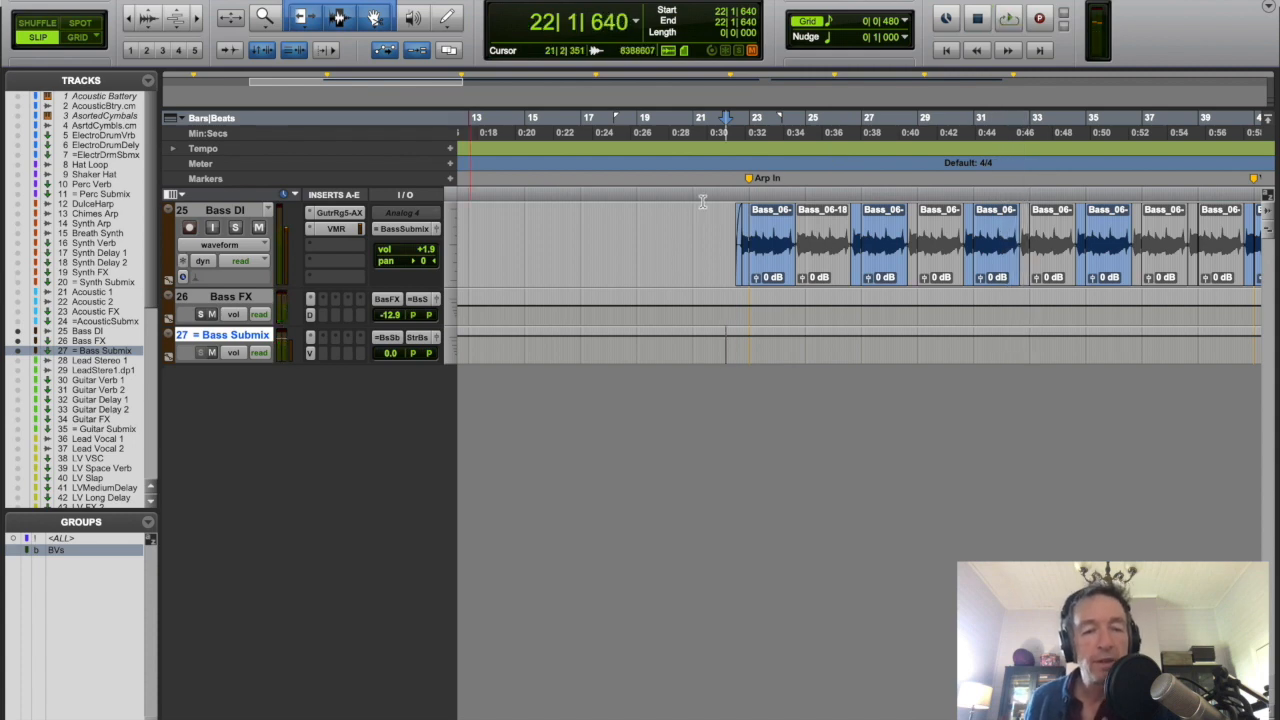
# - Bypass Guitar Rig and VMR on Bass DI, Decapitator on Bass FX and VMR on Bass Submix, and audition the unprocessed bass in the mix
pyautogui.keyDown('super'); pyautogui.click(340, 214); pyautogui.keyUp('super')
pyautogui.keyDown('super'); pyautogui.click(338, 229); pyautogui.keyUp('super')
pyautogui.keyDown('super'); pyautogui.click(310, 315); pyautogui.keyUp('super')
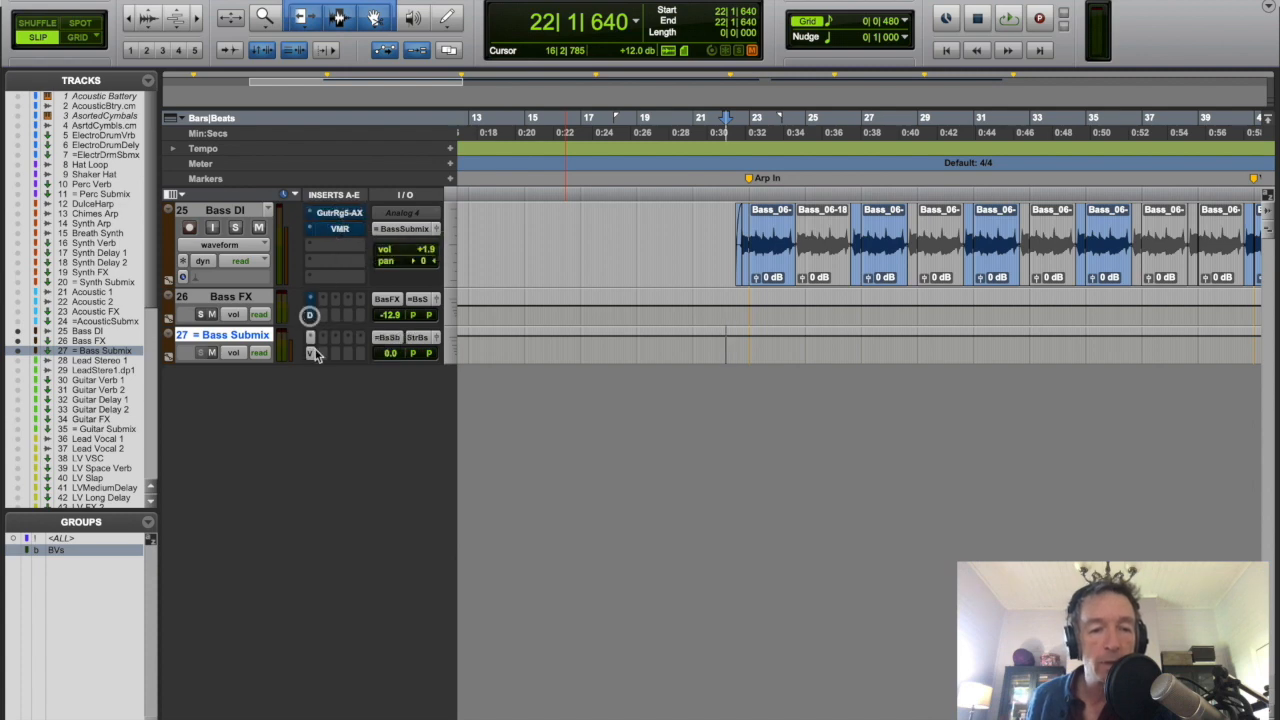
pyautogui.keyDown('super'); pyautogui.click(310, 352); pyautogui.keyUp('super')
pyautogui.press('space')
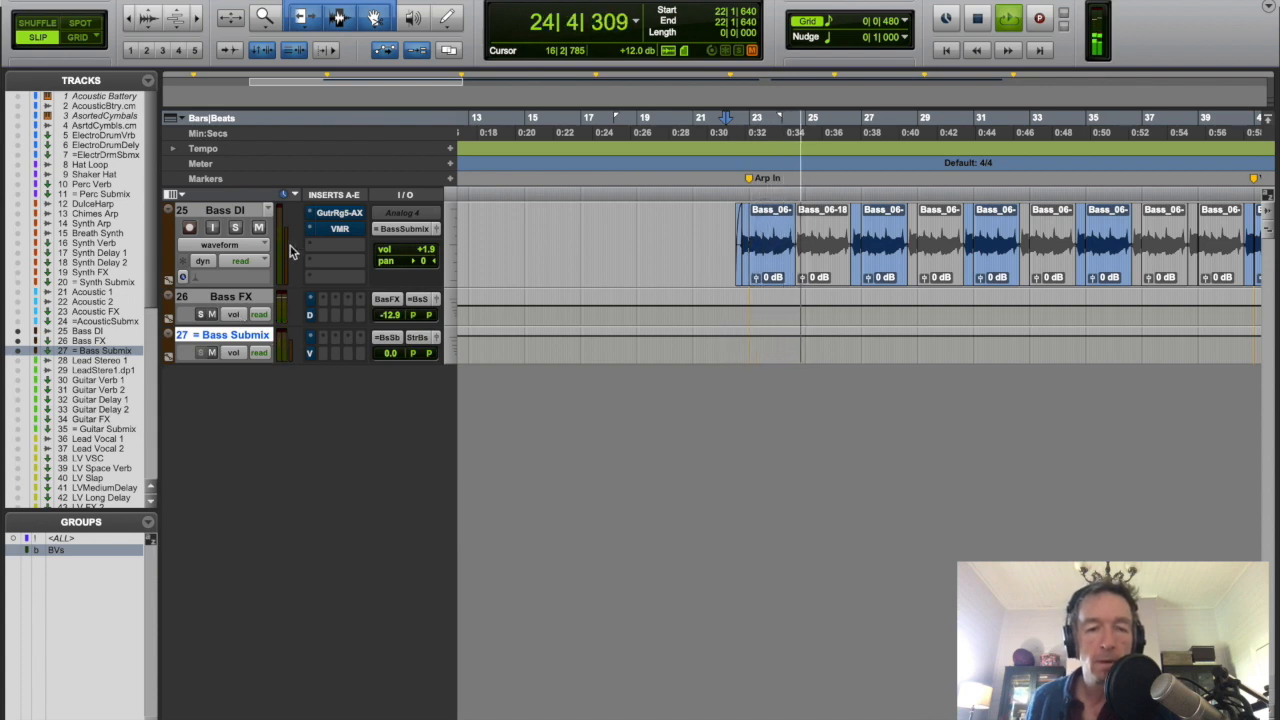
pyautogui.press('space')
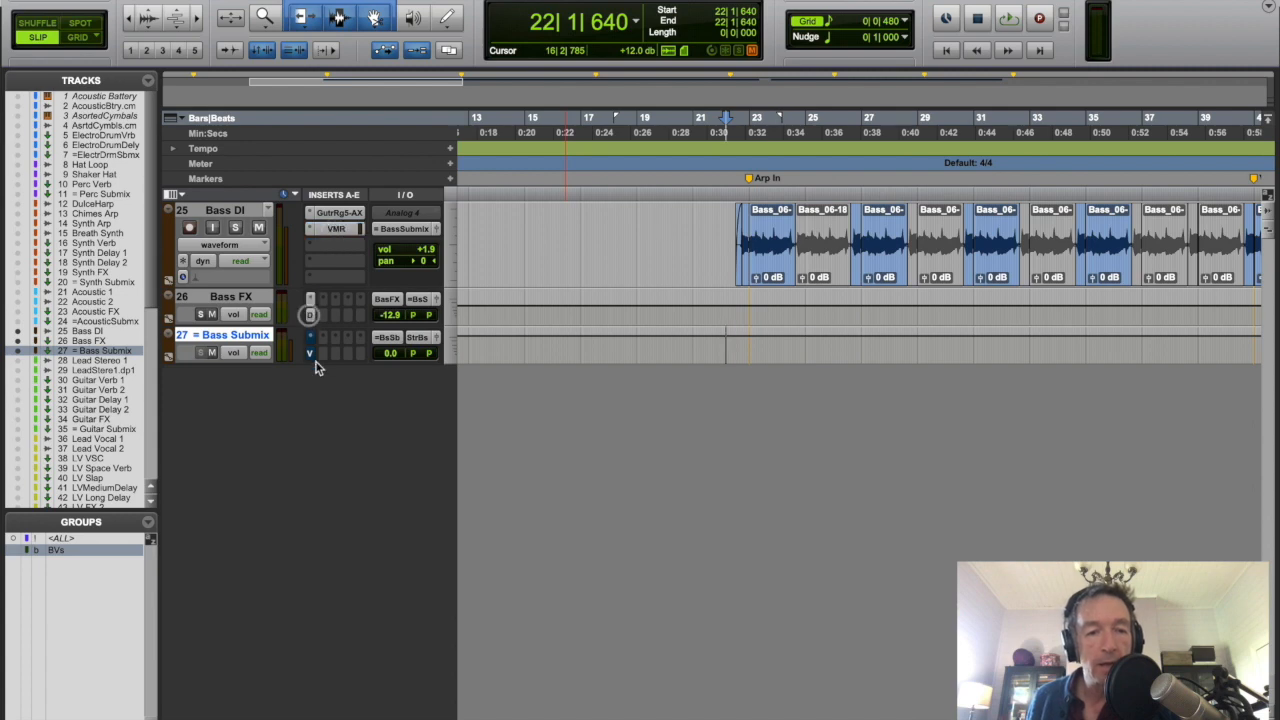
# - Play the same section of the mix with all four bass inserts engaged, then stop playback
pyautogui.press('space')
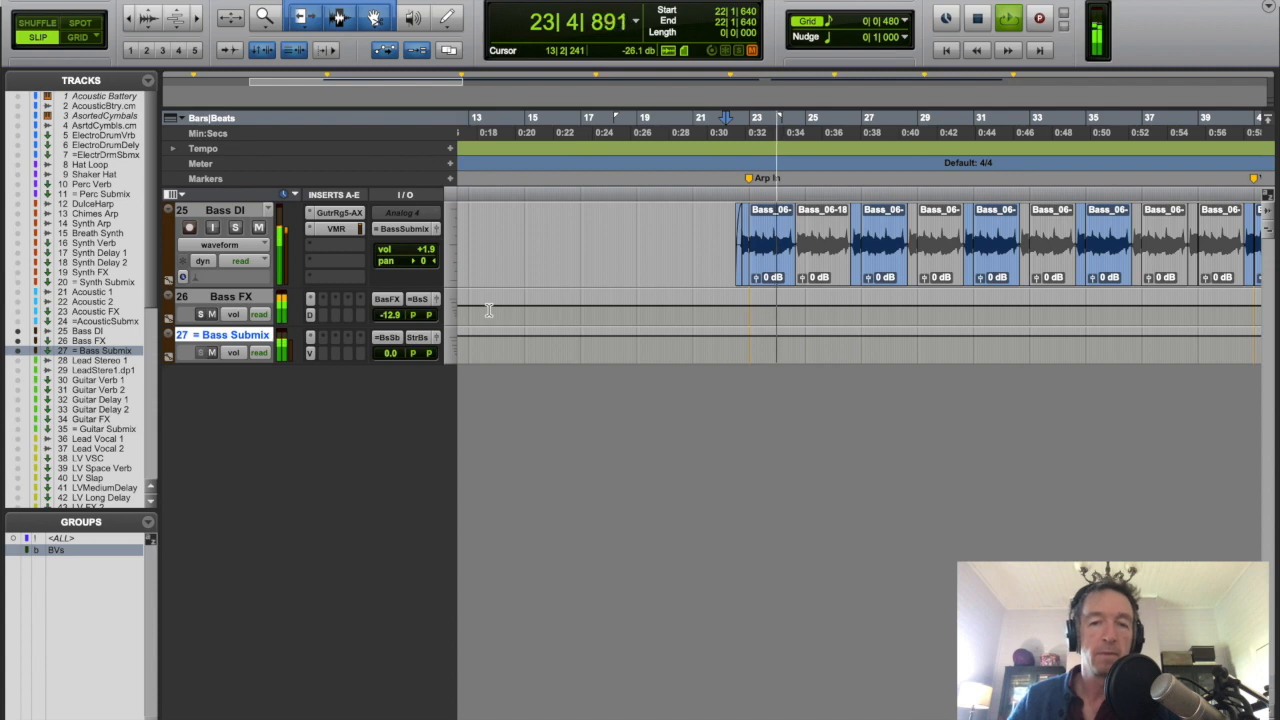
pyautogui.press('space')
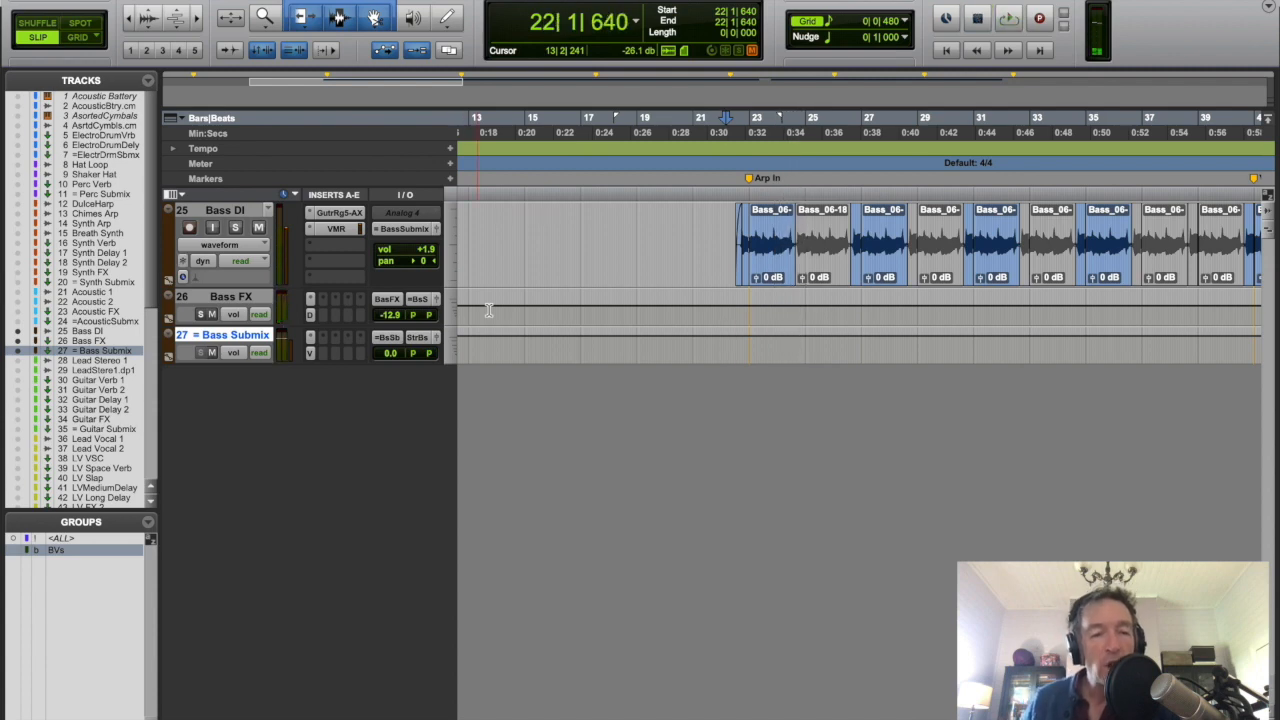